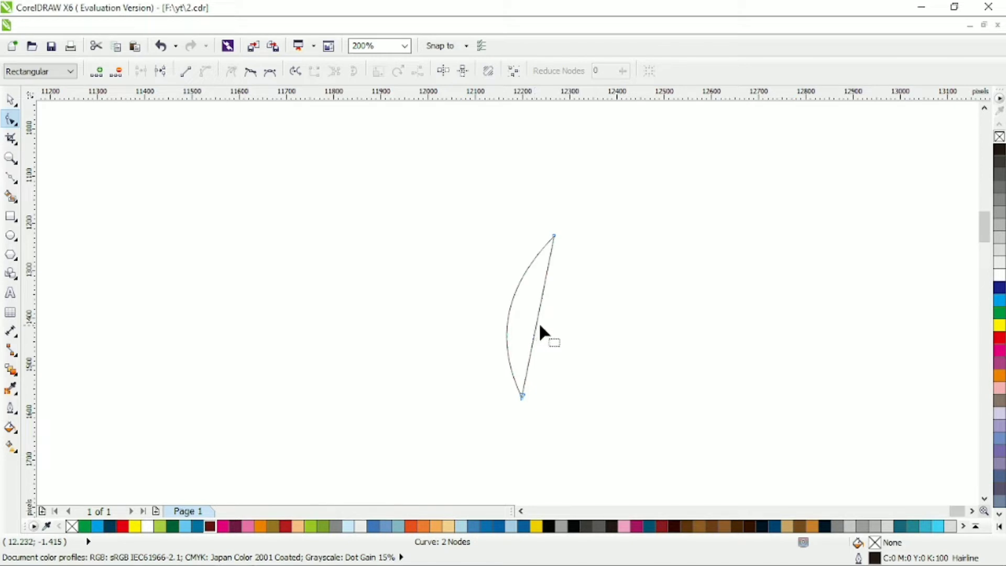
# Step: Bend the straight edge of the curve inward and extend its upper tip rightward to form a thin crescent stem
pyautogui.moveTo(539, 331); pyautogui.dragTo(517, 322)
pyautogui.moveTo(554, 237); pyautogui.dragTo(604, 219)
pyautogui.moveTo(561, 262)
pyautogui.mouseDown()
pyautogui.moveTo(528, 231)
pyautogui.moveTo(575, 267)
pyautogui.moveTo(547, 249)
pyautogui.mouseUp()
pyautogui.moveTo(603, 219); pyautogui.dragTo(604, 230)
pyautogui.moveTo(491, 333)
pyautogui.mouseDown()
pyautogui.moveTo(476, 321)
pyautogui.moveTo(495, 327)
pyautogui.mouseUp()
pyautogui.moveTo(529, 245); pyautogui.dragTo(525, 236)
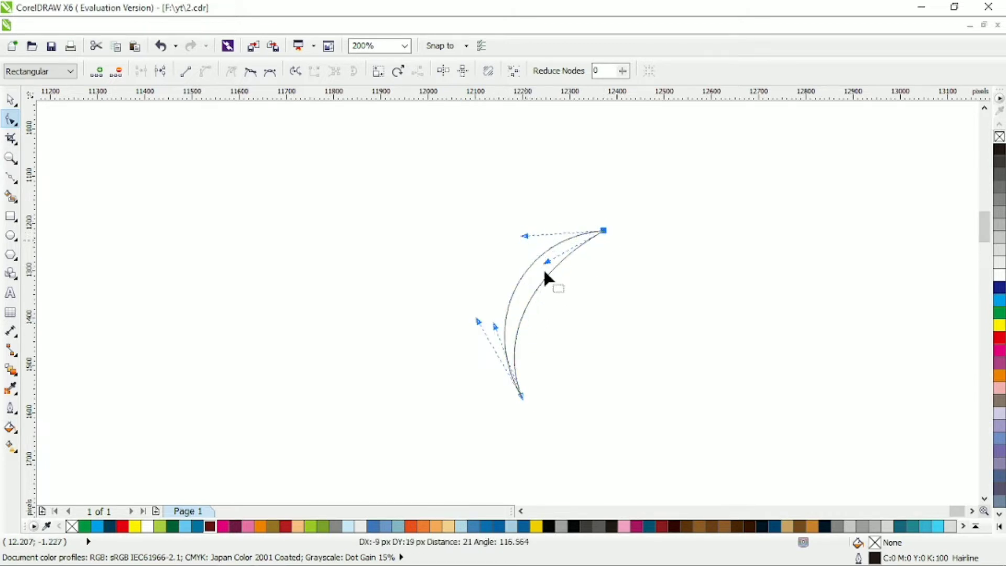
# Step: Draw a closed two-node Bezier shape from the stem's upper part outward to the right and curve both edges into a leaf
pyautogui.press('F5')
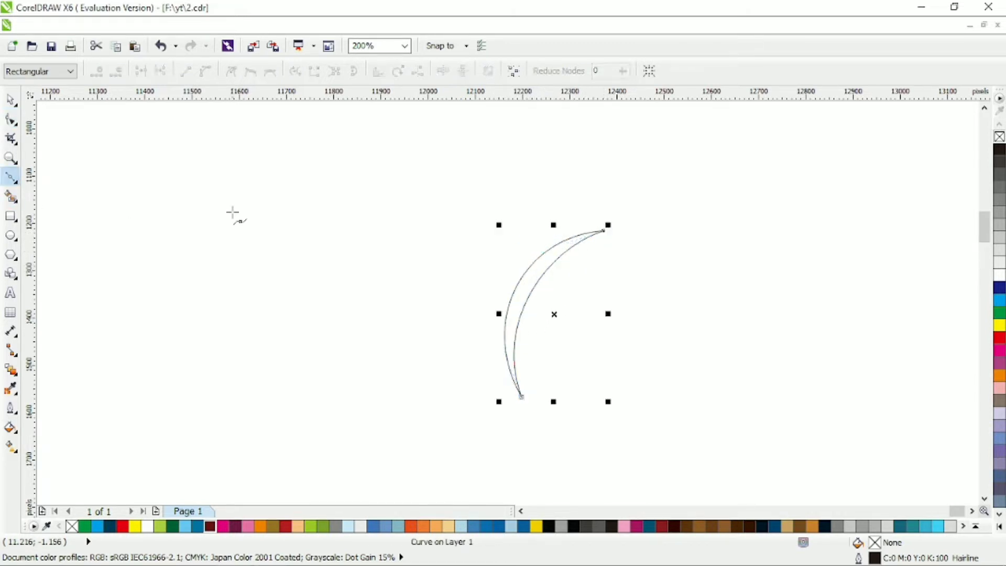
pyautogui.click(534, 273)
pyautogui.click(670, 187)
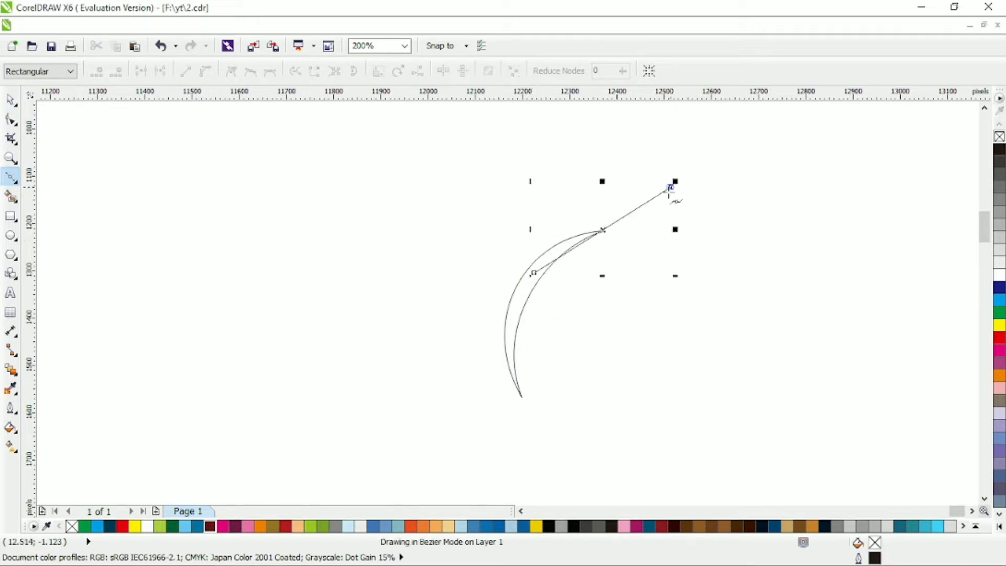
pyautogui.press('F10')
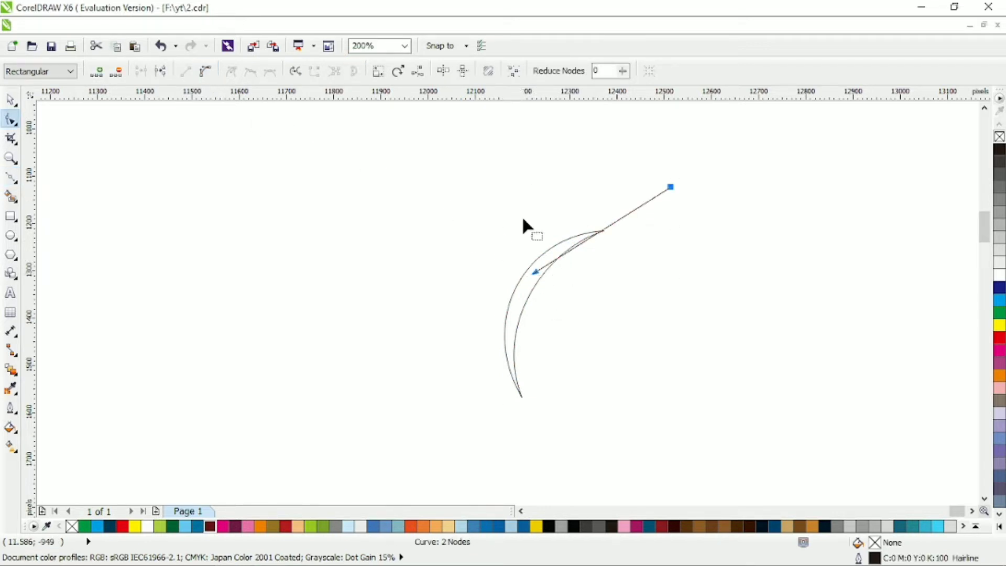
pyautogui.moveTo(601, 230); pyautogui.dragTo(564, 202)
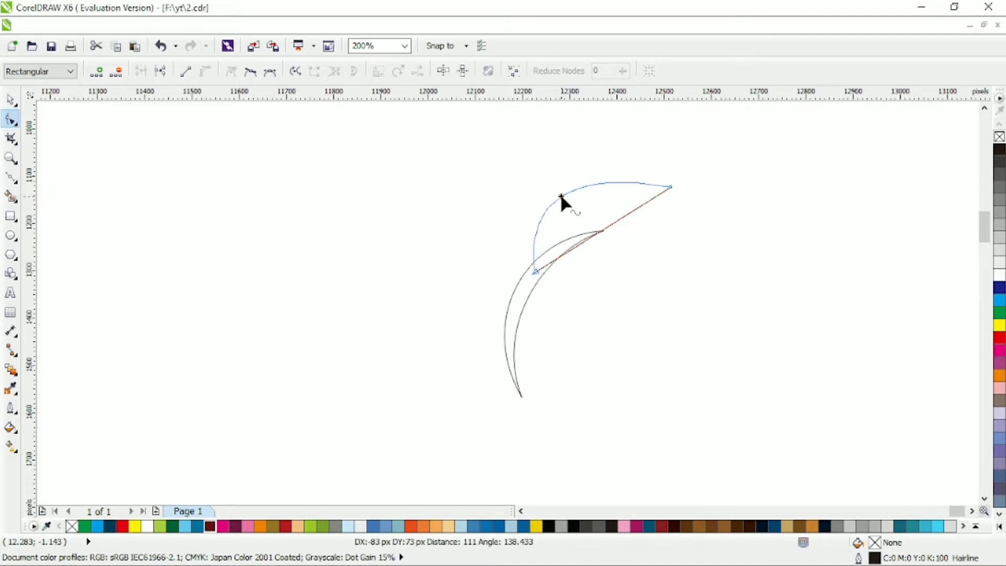
pyautogui.moveTo(591, 240); pyautogui.dragTo(611, 273)
pyautogui.moveTo(596, 180); pyautogui.dragTo(607, 217)
pyautogui.moveTo(670, 187); pyautogui.dragTo(665, 180)
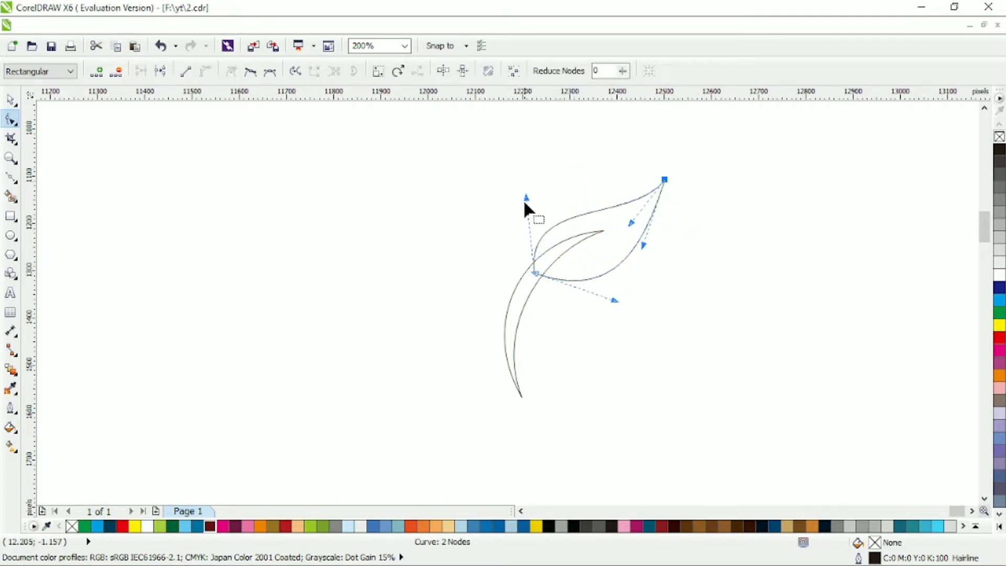
# Step: Refine the leaf's edge curvature with the node handles, and shift its tip inward and its base down onto the stem
pyautogui.moveTo(526, 198); pyautogui.dragTo(522, 168)
pyautogui.moveTo(643, 246); pyautogui.dragTo(664, 256)
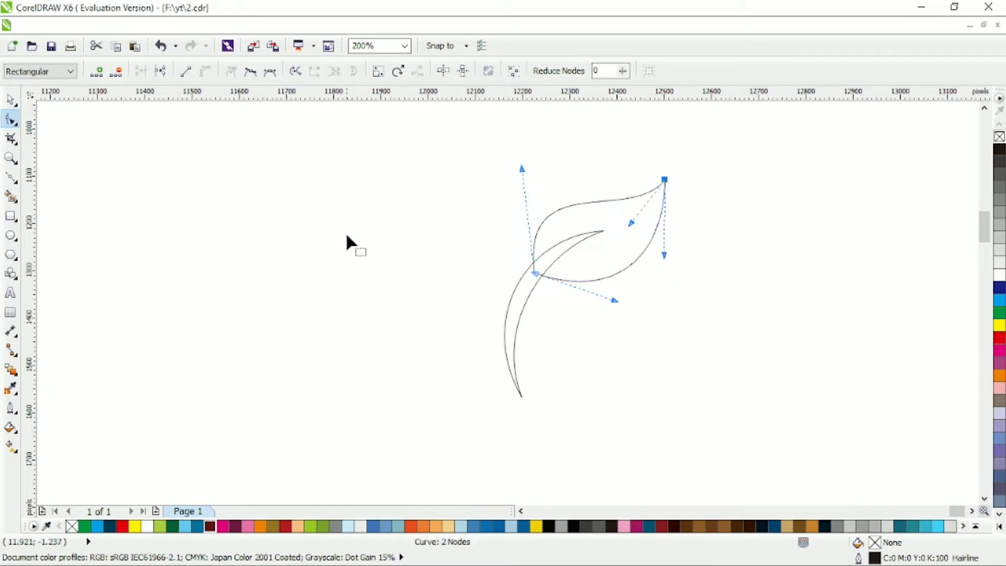
pyautogui.moveTo(664, 179); pyautogui.dragTo(657, 182)
pyautogui.moveTo(535, 273); pyautogui.dragTo(524, 293)
pyautogui.click(524, 293)
# Step: Draw a three-point Bezier shape from the stem tip across the leaf base and bend its long edges into a curved vein
pyautogui.click(10, 178)
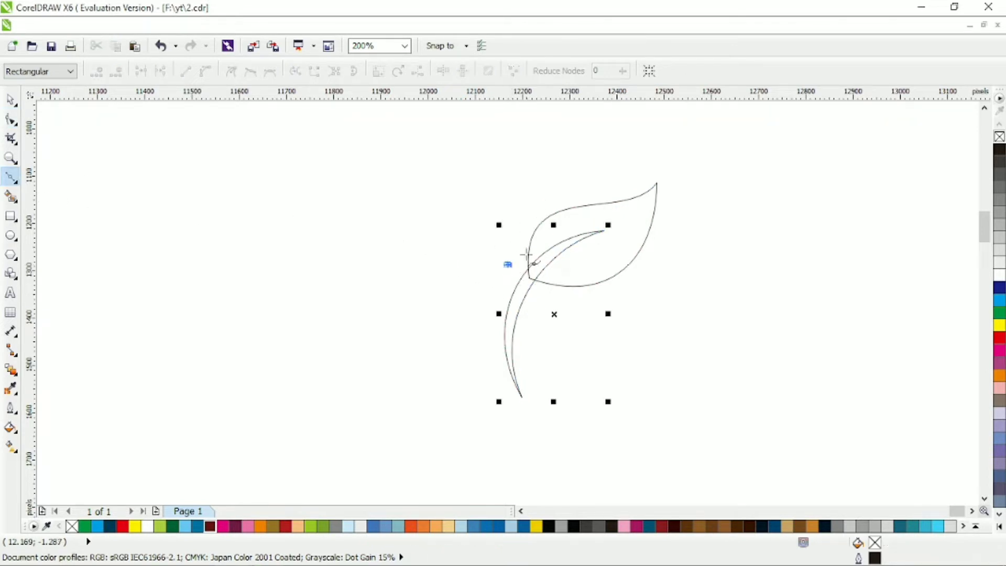
pyautogui.click(600, 232)
pyautogui.click(508, 264)
pyautogui.click(523, 288)
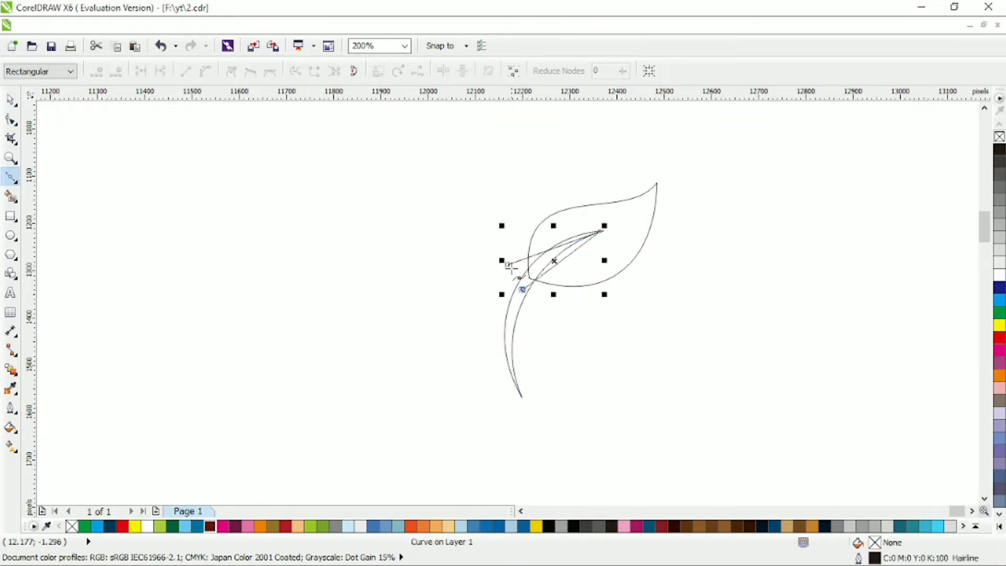
pyautogui.press('F10')
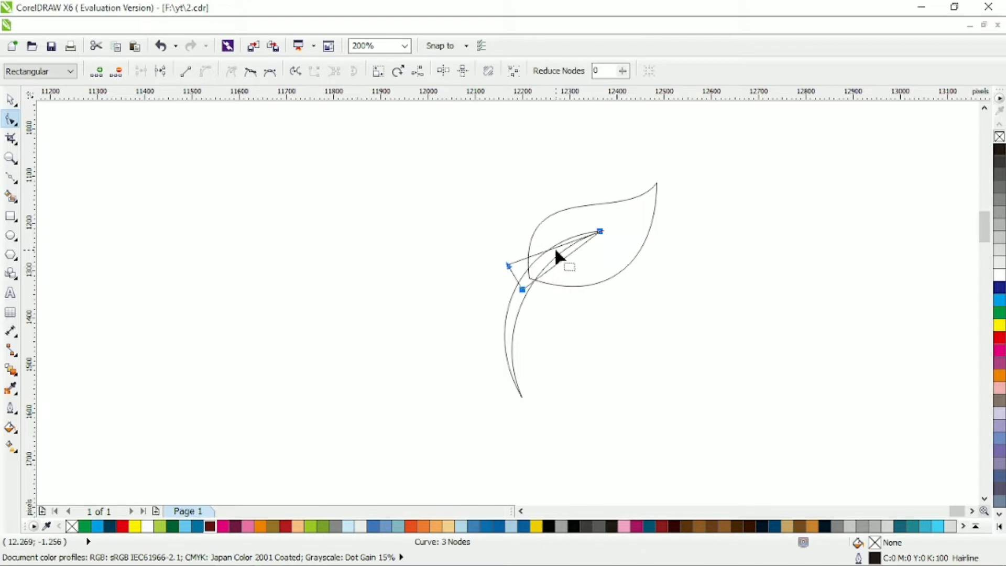
pyautogui.moveTo(555, 250); pyautogui.dragTo(508, 270)
pyautogui.moveTo(561, 231); pyautogui.dragTo(568, 235)
# Step: Cut the vein shape out of the leaf, removing the cutter, and weld the leaf to the stem
pyautogui.click(11, 99)
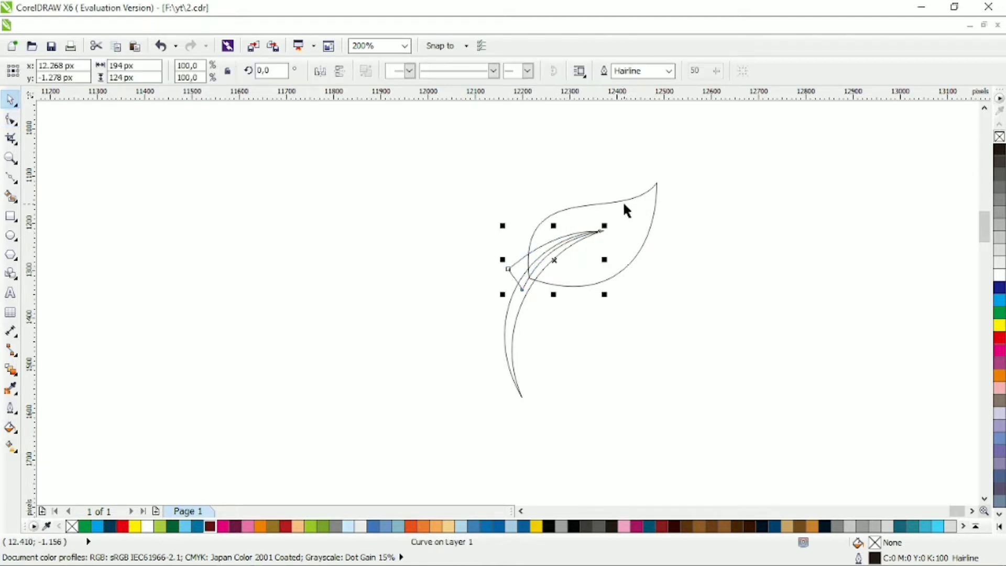
pyautogui.click(493, 112)
pyautogui.click(545, 265)
pyautogui.click(673, 201)
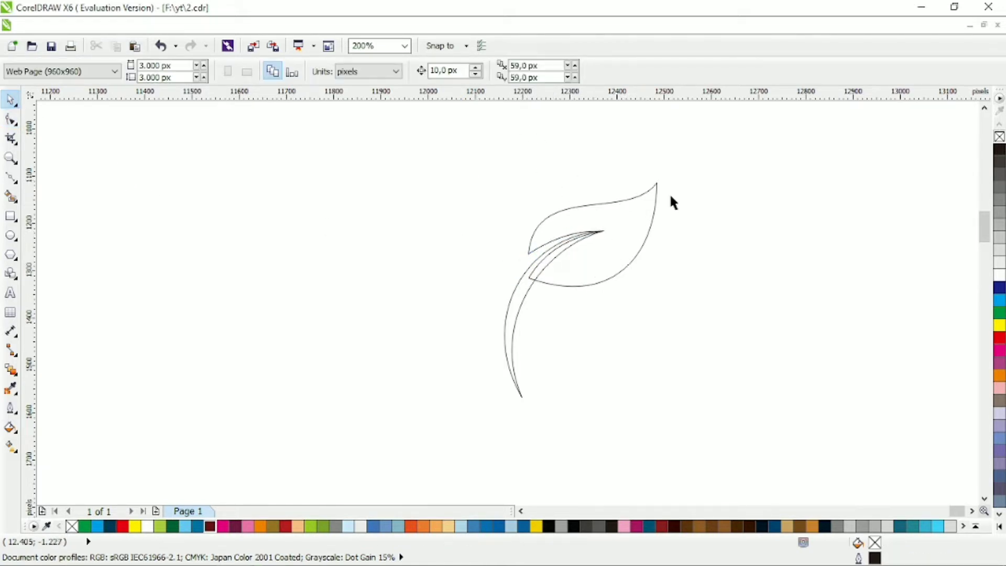
pyautogui.moveTo(687, 169); pyautogui.dragTo(443, 429)
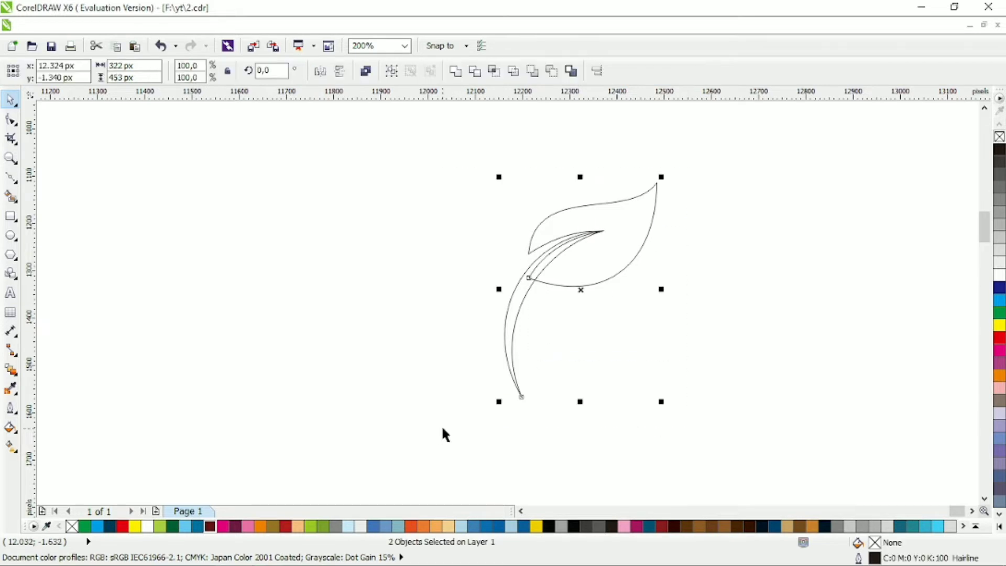
pyautogui.click(455, 71)
# Step: Add two nodes on the leaf's lower edge beside the stem and move the corner node up into the leaf to form a notch
pyautogui.click(11, 119)
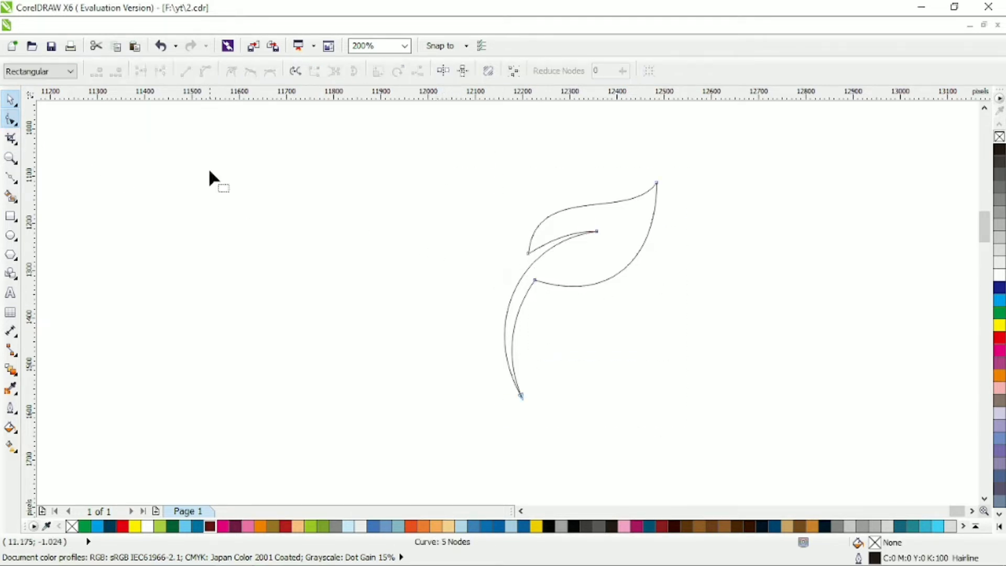
pyautogui.scroll(1, 550, 269)
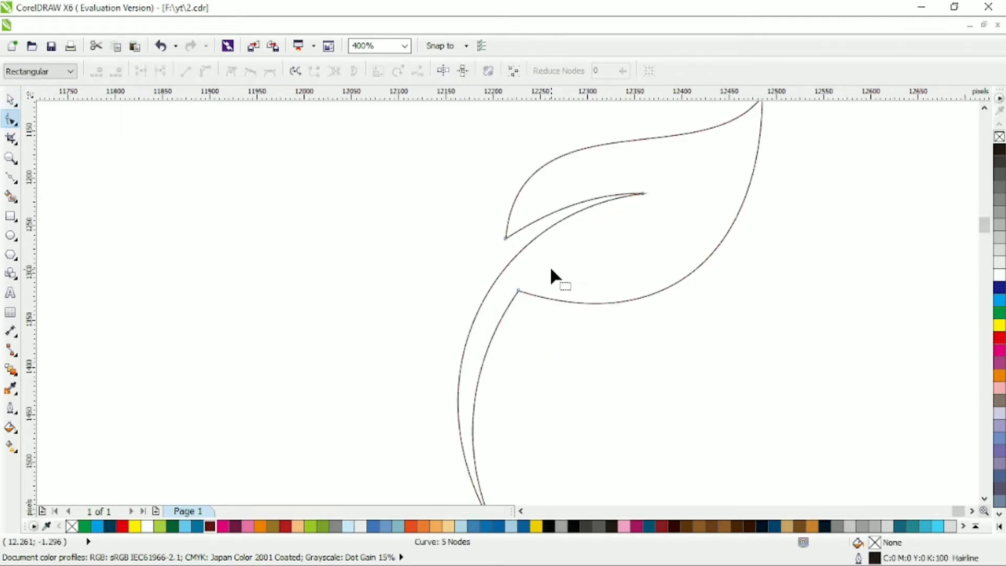
pyautogui.doubleClick(532, 295)
pyautogui.doubleClick(548, 294)
pyautogui.moveTo(515, 290); pyautogui.dragTo(547, 267)
pyautogui.moveTo(503, 332); pyautogui.dragTo(477, 316)
pyautogui.moveTo(531, 295)
pyautogui.mouseDown()
pyautogui.moveTo(523, 308)
pyautogui.moveTo(536, 296)
pyautogui.mouseUp()
pyautogui.moveTo(549, 297); pyautogui.dragTo(543, 294)
pyautogui.moveTo(533, 299); pyautogui.dragTo(536, 300)
# Step: Adjust the curve handles at the notch tip to smooth the stem's inner edge, and deselect the shape
pyautogui.scroll(-1, 535, 301)
pyautogui.scroll(1, 568, 292)
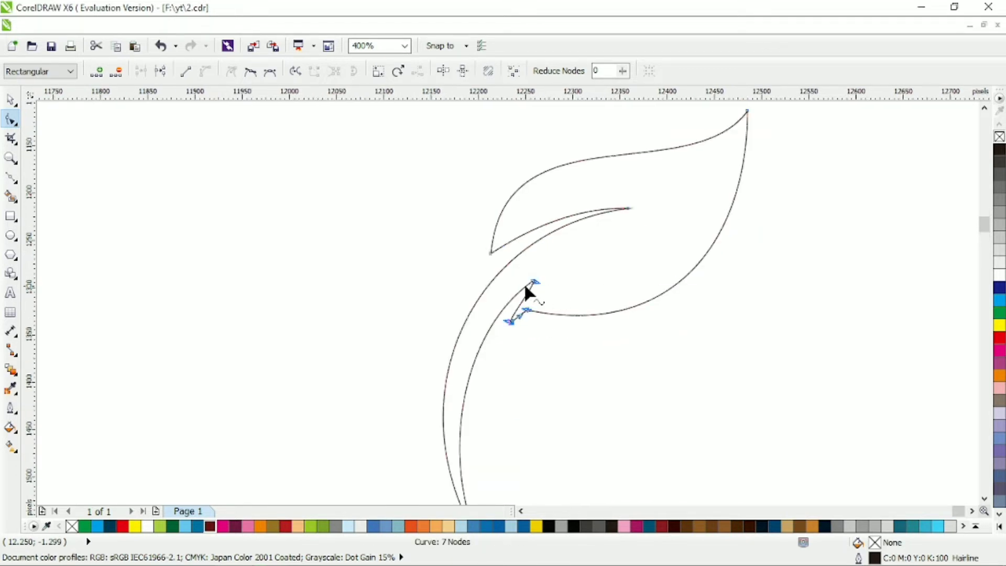
pyautogui.click(533, 281)
pyautogui.moveTo(540, 287); pyautogui.dragTo(530, 297)
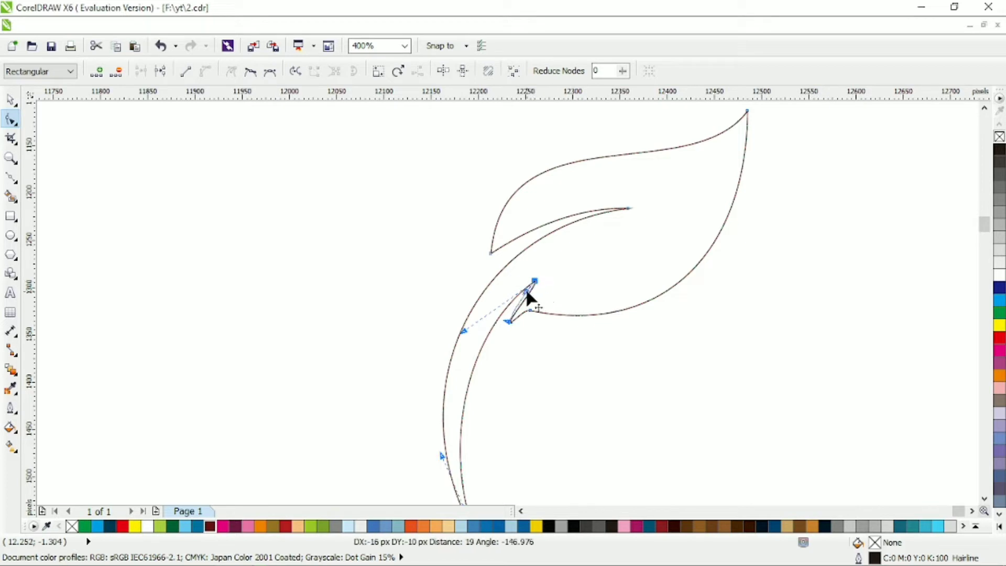
pyautogui.moveTo(463, 337); pyautogui.dragTo(464, 310)
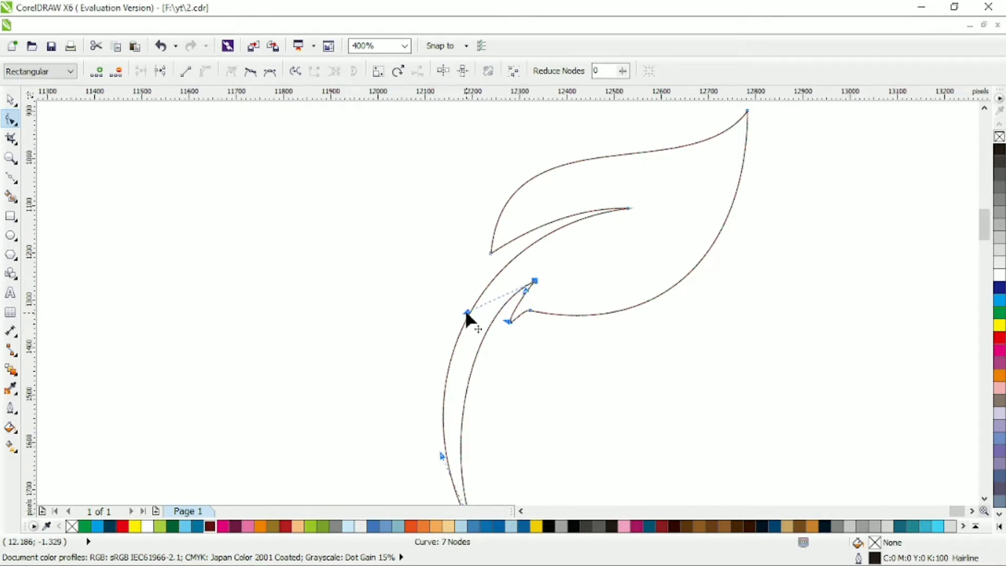
pyautogui.scroll(-1, 464, 310)
pyautogui.click(15, 99)
pyautogui.click(344, 212)
pyautogui.hscroll(-1, 361, 230)
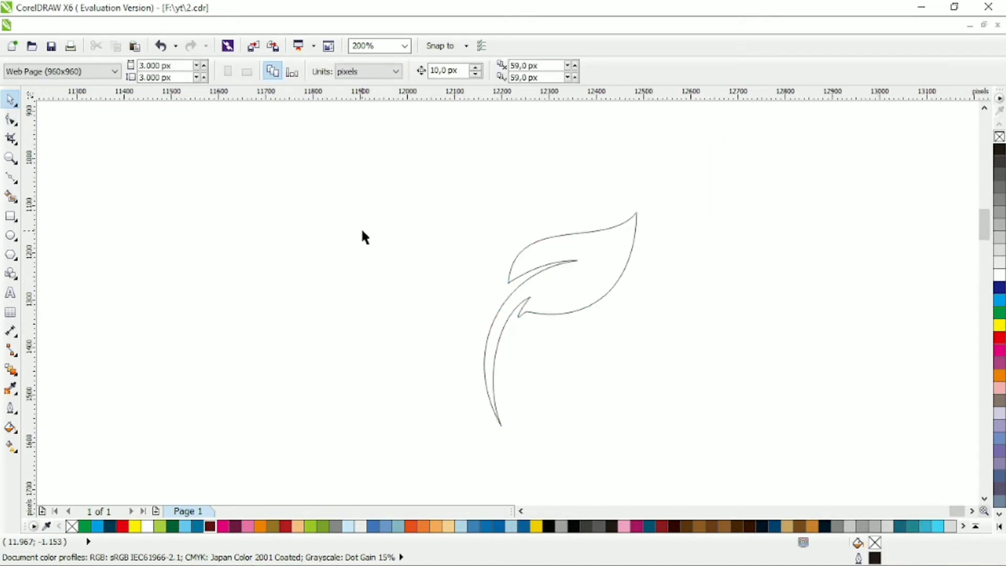
# Step: Draw a smaller closed two-node Bezier shape on the stem's left side and curve its edges into a second leaf
pyautogui.click(11, 178)
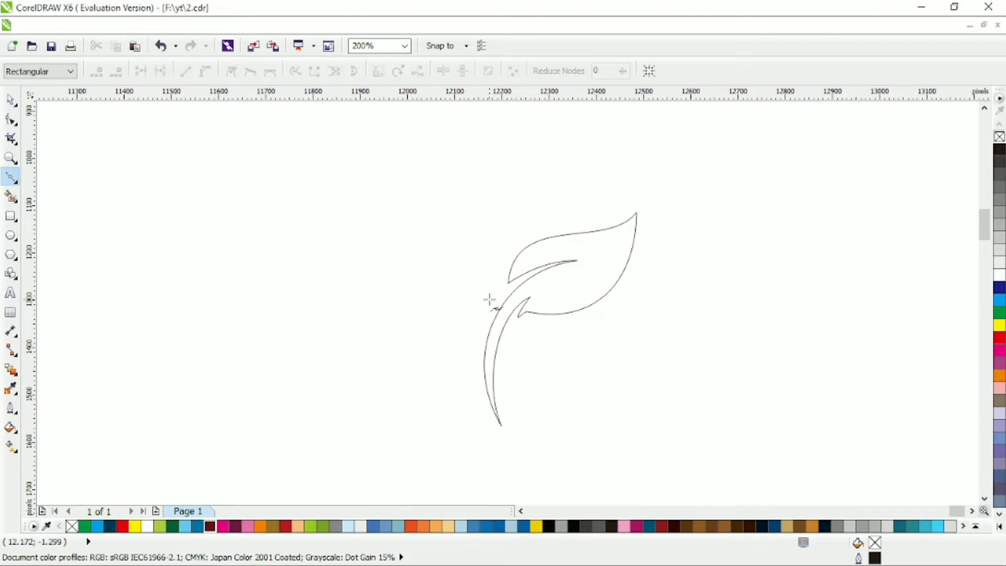
pyautogui.click(417, 236)
pyautogui.click(481, 318)
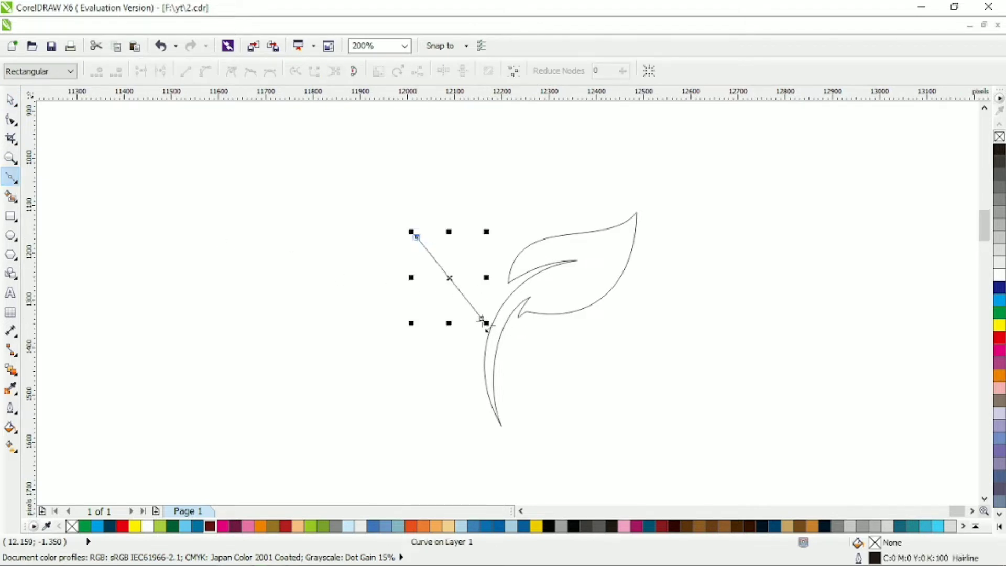
pyautogui.press('F10')
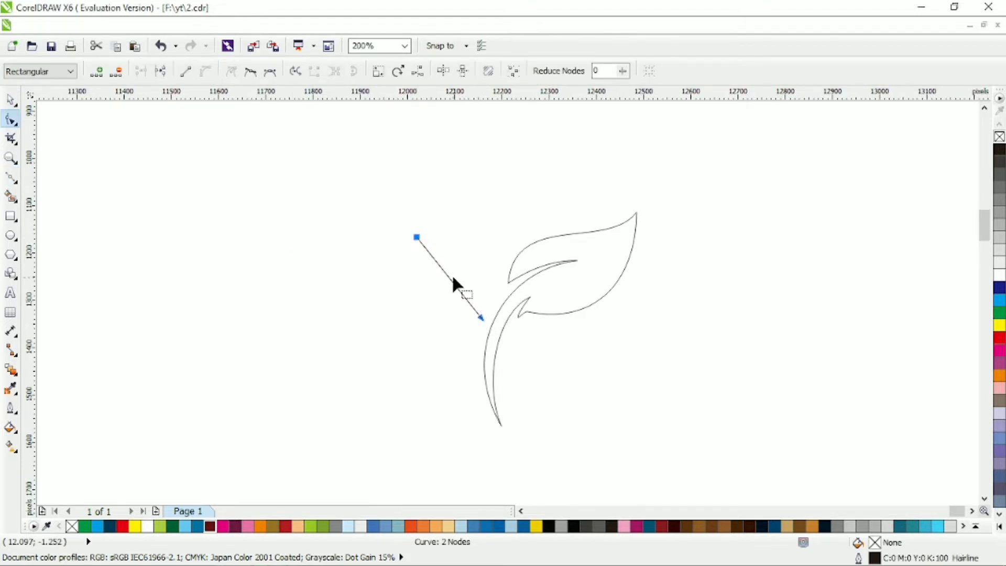
pyautogui.moveTo(452, 281); pyautogui.dragTo(433, 303)
pyautogui.moveTo(393, 209)
pyautogui.mouseDown()
pyautogui.moveTo(433, 251)
pyautogui.moveTo(469, 240)
pyautogui.moveTo(439, 268)
pyautogui.mouseUp()
pyautogui.moveTo(502, 263); pyautogui.dragTo(504, 251)
# Step: Draw a closed three-point Bezier wedge from the stem into the middle of the left leaf
pyautogui.click(13, 178)
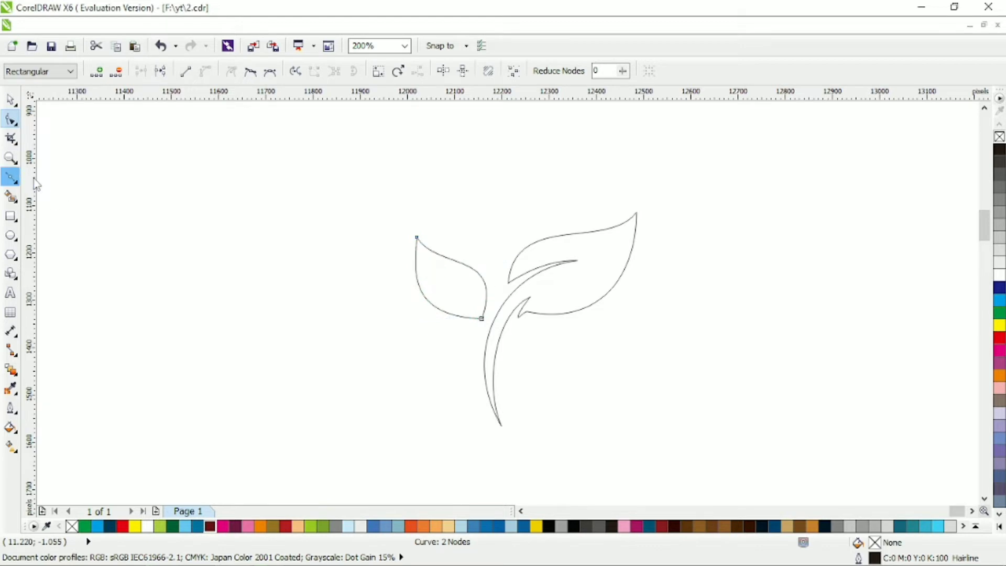
pyautogui.scroll(2, 501, 292)
pyautogui.click(492, 330)
pyautogui.click(362, 243)
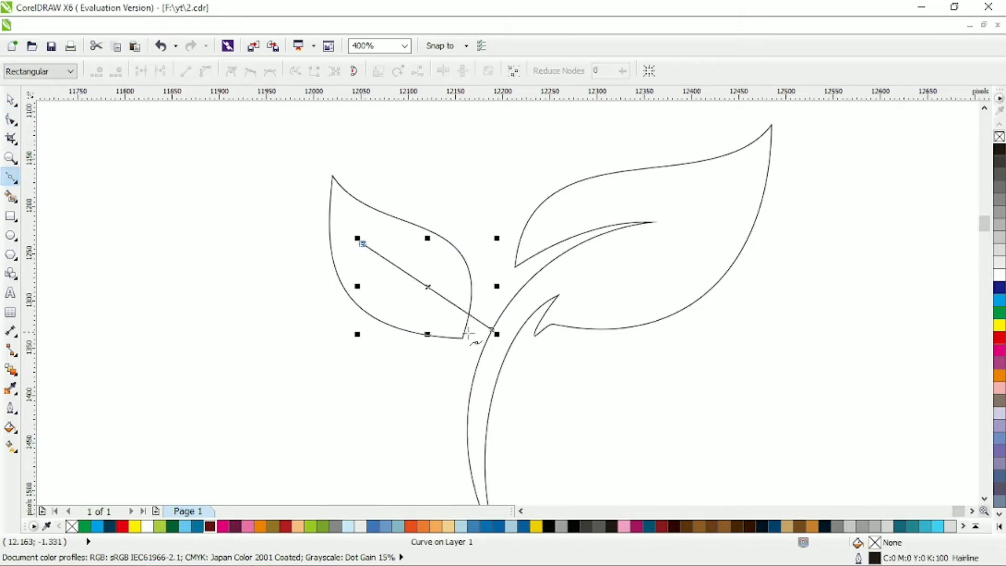
pyautogui.click(476, 346)
pyautogui.click(492, 331)
pyautogui.click(10, 119)
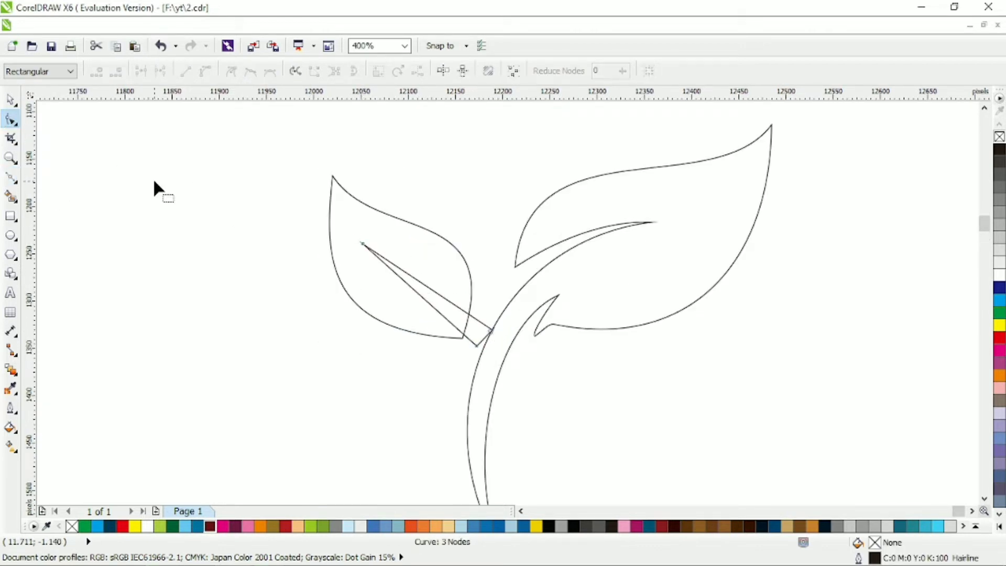
# Step: Move the wedge's base up along the stem and bend both long edges downward into a curved vein
pyautogui.moveTo(479, 343); pyautogui.dragTo(498, 317)
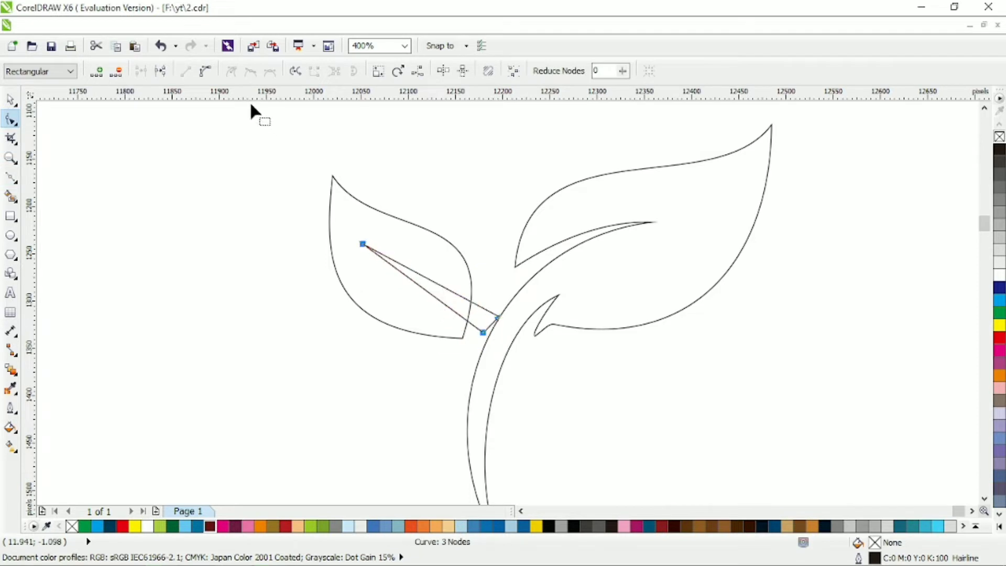
pyautogui.click(433, 297)
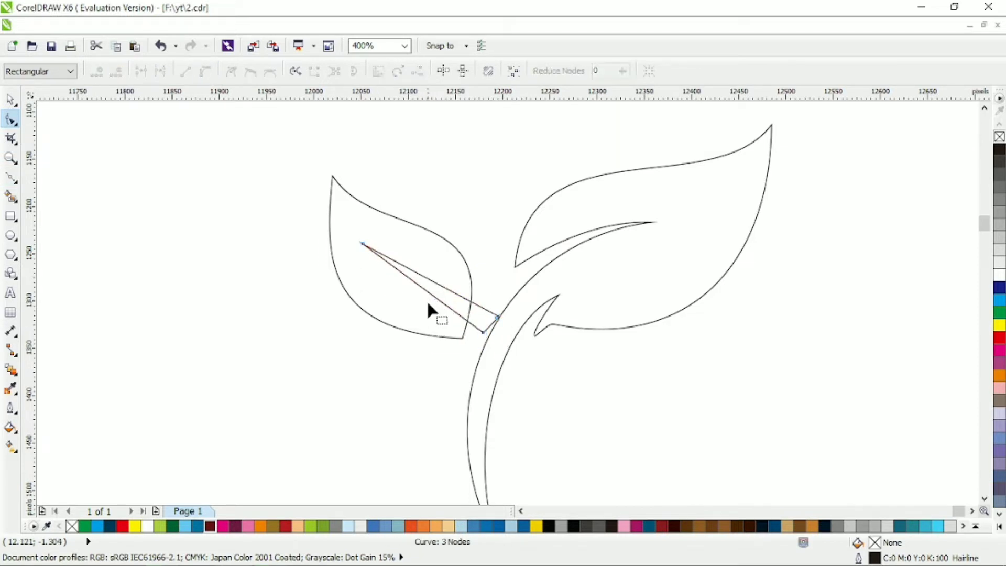
pyautogui.moveTo(432, 298); pyautogui.dragTo(413, 315)
pyautogui.moveTo(431, 278); pyautogui.dragTo(420, 296)
# Step: Reshape the left leaf's tip and edges with its nodes and handles, and shift the vein's base slightly down
pyautogui.moveTo(332, 176); pyautogui.dragTo(332, 170)
pyautogui.moveTo(323, 250); pyautogui.dragTo(297, 255)
pyautogui.moveTo(376, 234); pyautogui.dragTo(377, 216)
pyautogui.moveTo(332, 169); pyautogui.dragTo(339, 163)
pyautogui.moveTo(462, 339); pyautogui.dragTo(462, 338)
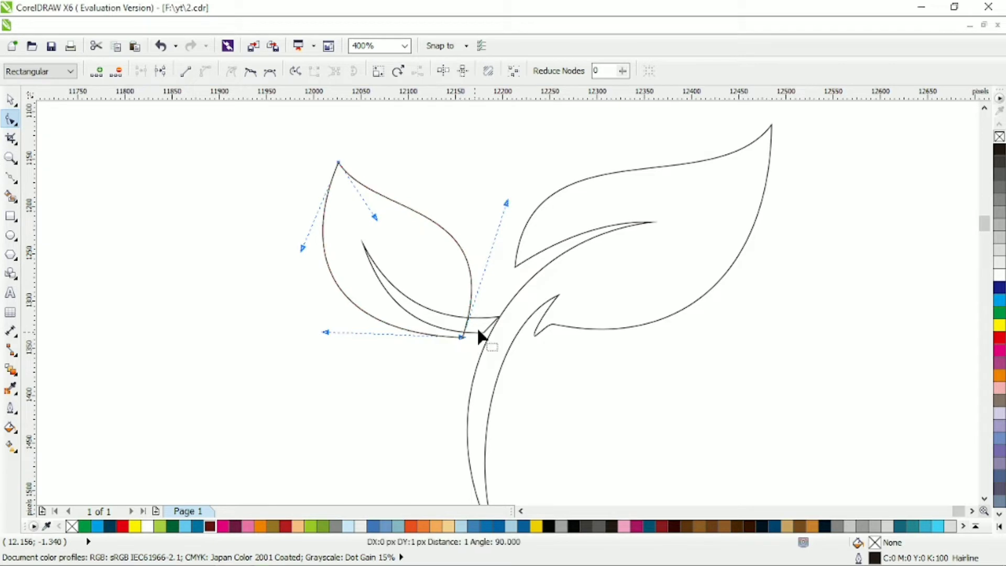
pyautogui.click(479, 332)
pyautogui.moveTo(513, 277); pyautogui.dragTo(482, 340)
# Step: Trim the left leaf with the vein shape and delete the vein
pyautogui.click(11, 99)
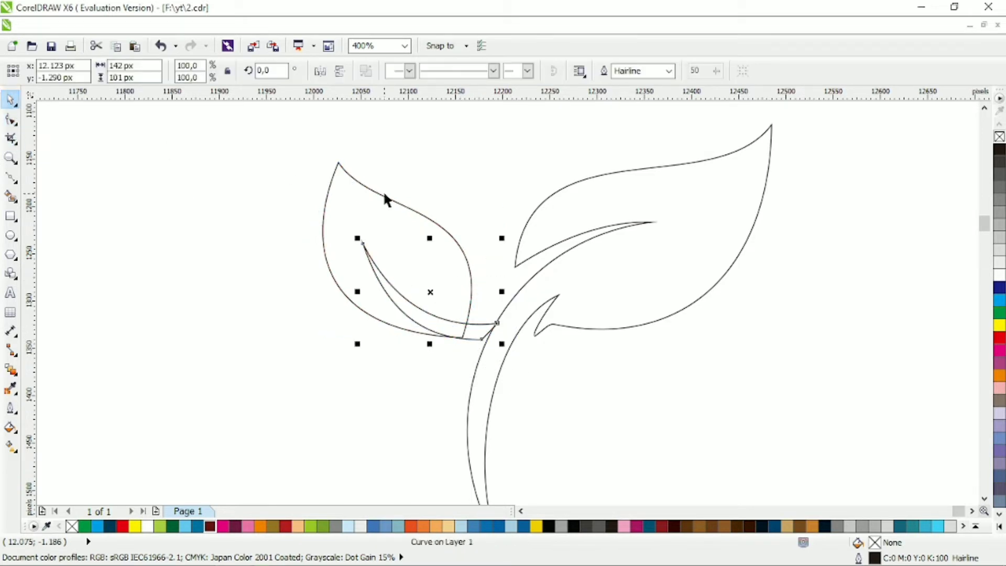
pyautogui.click(476, 71)
pyautogui.click(466, 310)
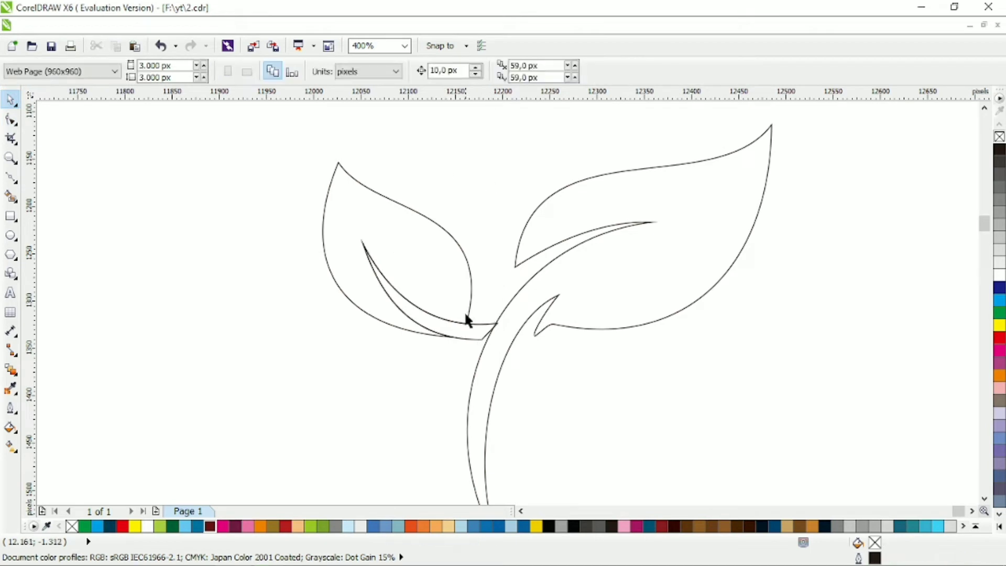
pyautogui.click(477, 324)
pyautogui.press('Delete')
pyautogui.scroll(-1, 484, 278)
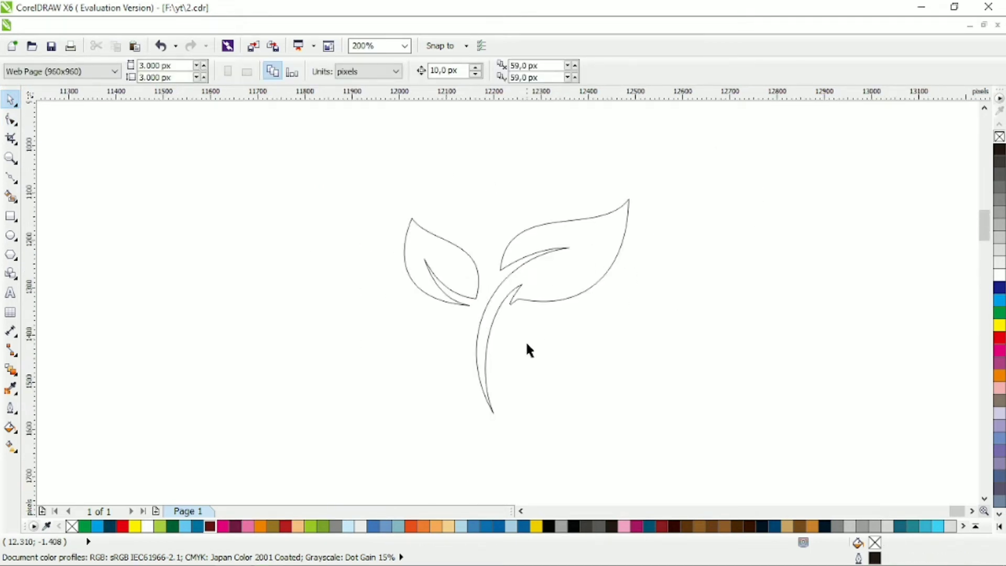
# Step: Lengthen the stem by moving its bottom node downward and adjust the handles of both edges into a smooth curve
pyautogui.scroll(-1, 514, 362)
pyautogui.click(489, 360)
pyautogui.click(11, 120)
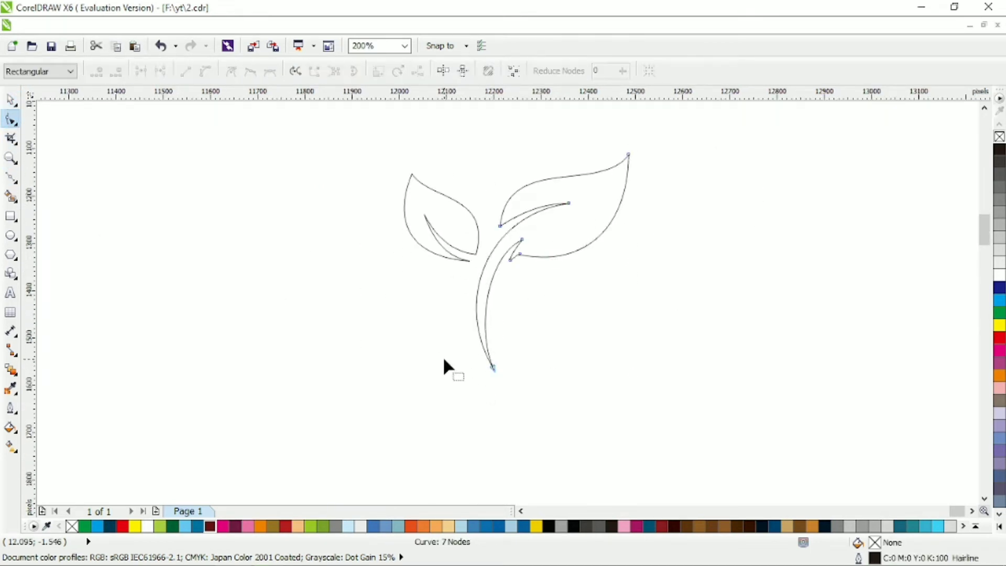
pyautogui.scroll(-1, 444, 365)
pyautogui.moveTo(493, 338); pyautogui.dragTo(500, 380)
pyautogui.moveTo(457, 307); pyautogui.dragTo(434, 294)
pyautogui.moveTo(482, 339); pyautogui.dragTo(464, 321)
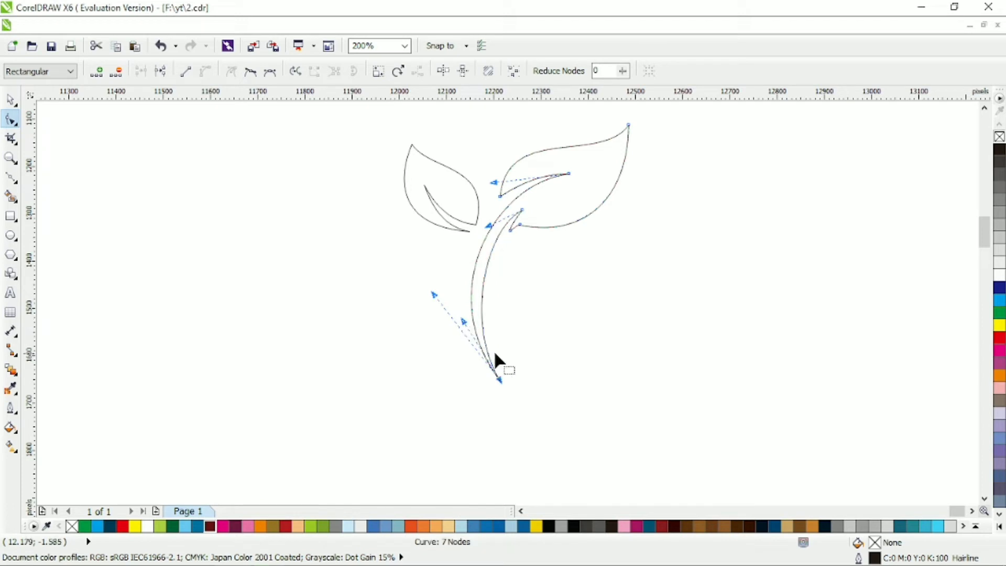
pyautogui.click(11, 99)
pyautogui.click(54, 206)
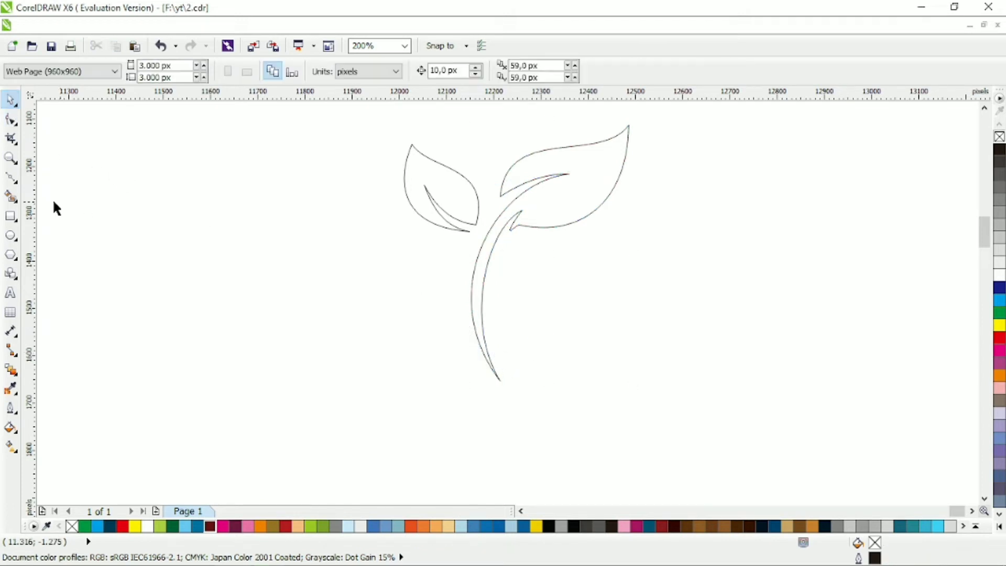
# Step: Draw a straight closed two-node Bézier line sloping upward to the right across the middle of the stem
pyautogui.click(15, 239)
pyautogui.click(11, 178)
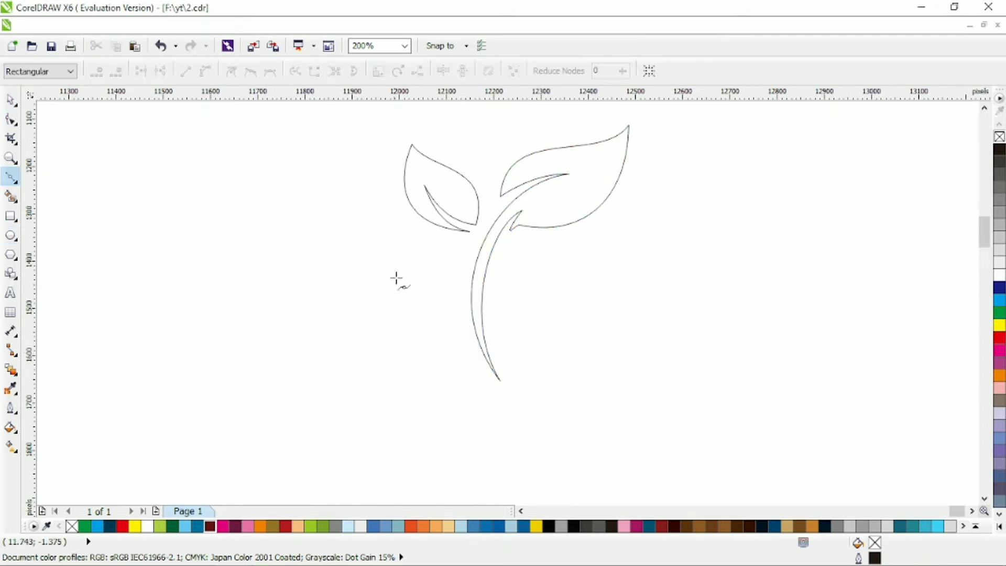
pyautogui.scroll(1, 490, 283)
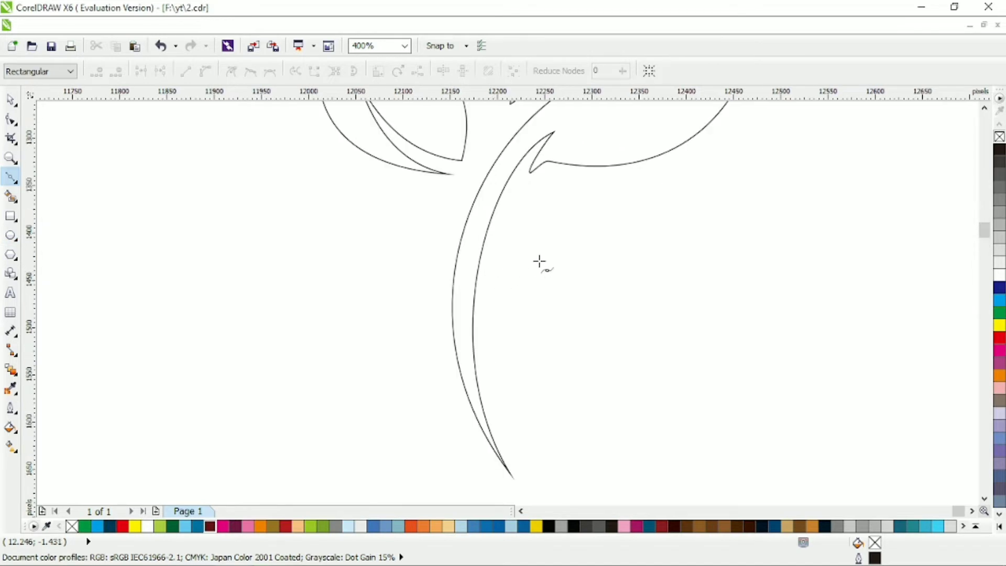
pyautogui.click(403, 306)
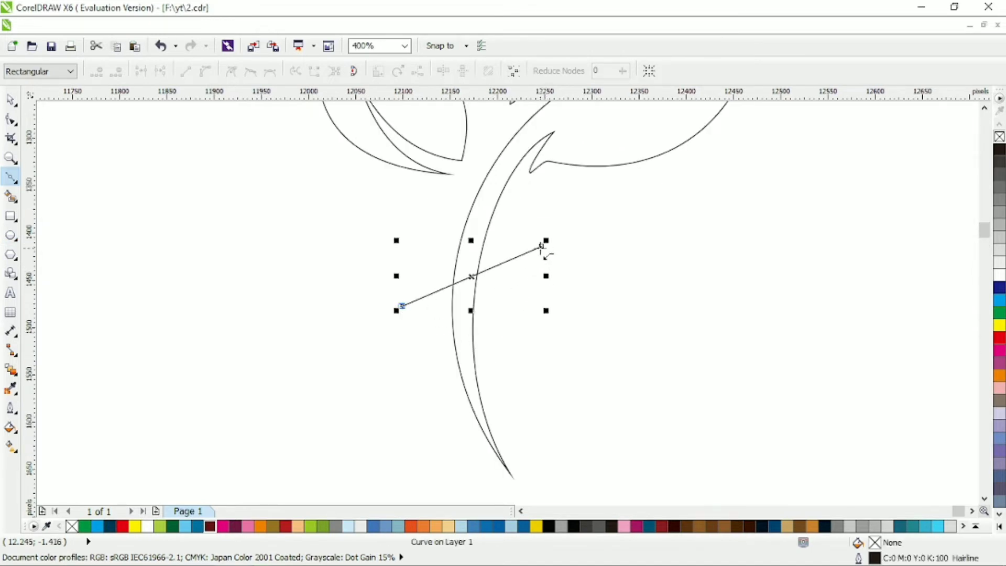
pyautogui.press('F10')
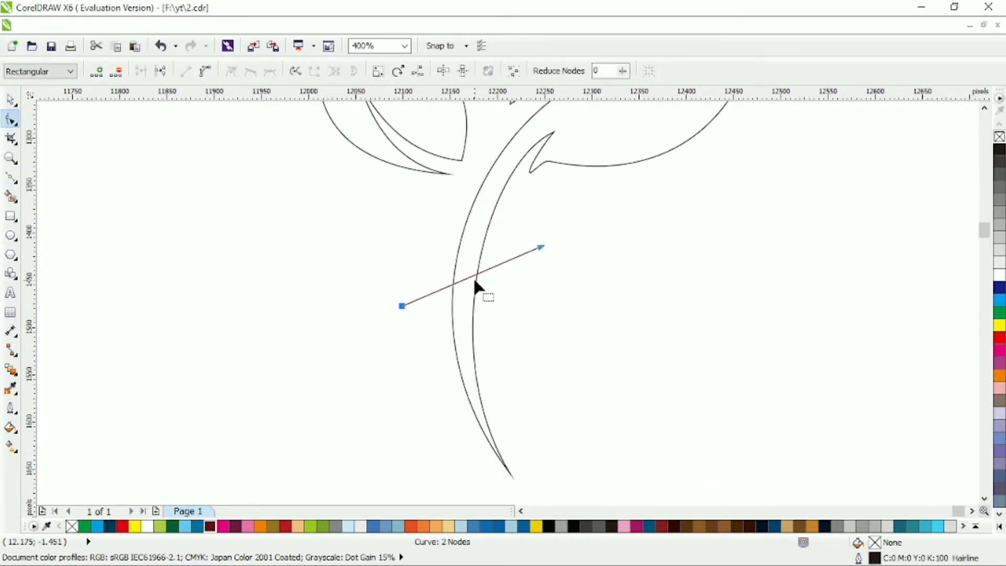
# Step: Convert the line across the stem to curves and bend both edges into a slim crescent tendril
pyautogui.moveTo(474, 276); pyautogui.dragTo(474, 321)
pyautogui.hotkey('ctrl', 'z')
pyautogui.click(205, 71)
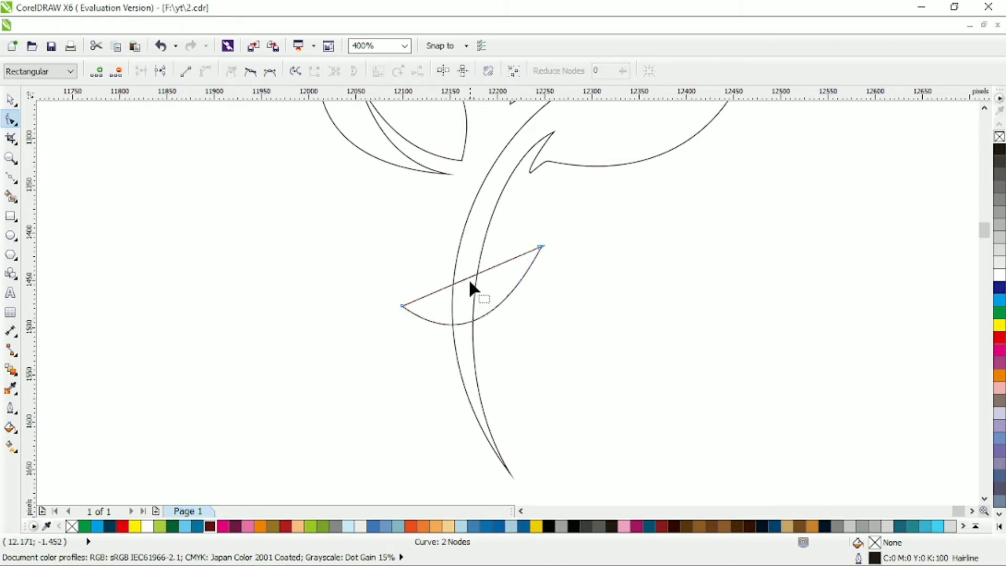
pyautogui.moveTo(532, 226); pyautogui.dragTo(646, 260)
pyautogui.moveTo(500, 297); pyautogui.dragTo(579, 285)
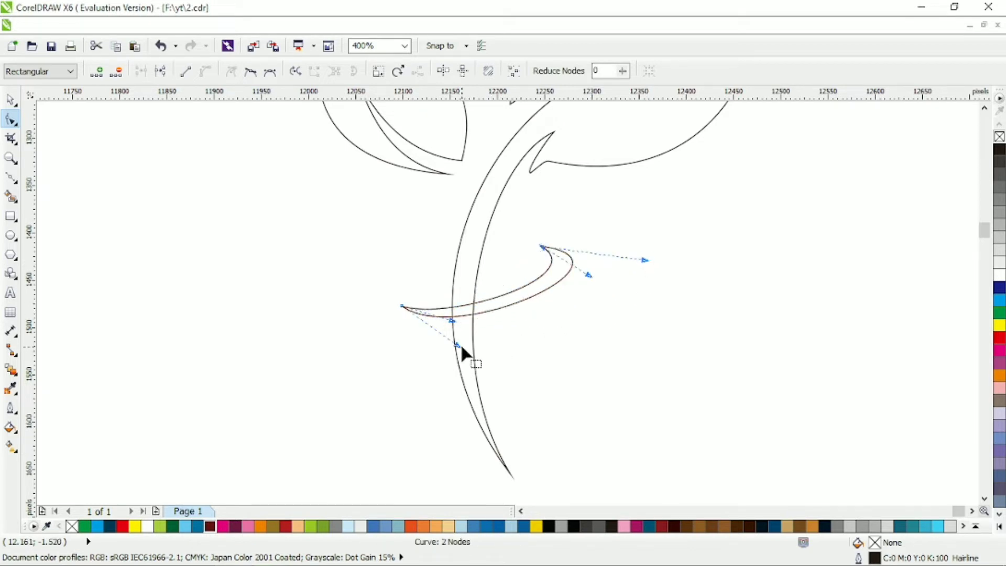
# Step: Draw a closed two-node Bézier shape around the tendril's left end and bend it into a small leaf
pyautogui.press('F5')
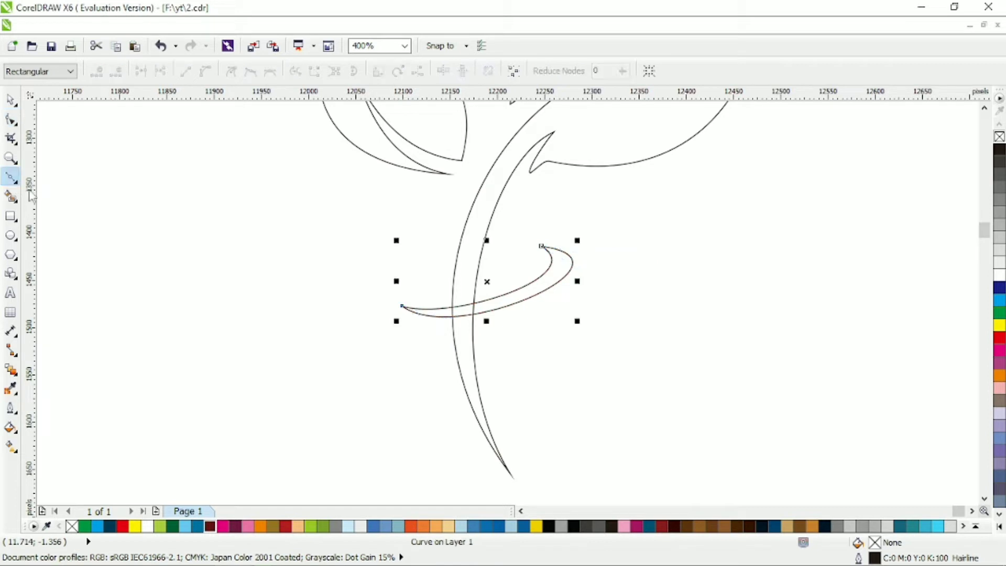
pyautogui.click(438, 310)
pyautogui.click(366, 272)
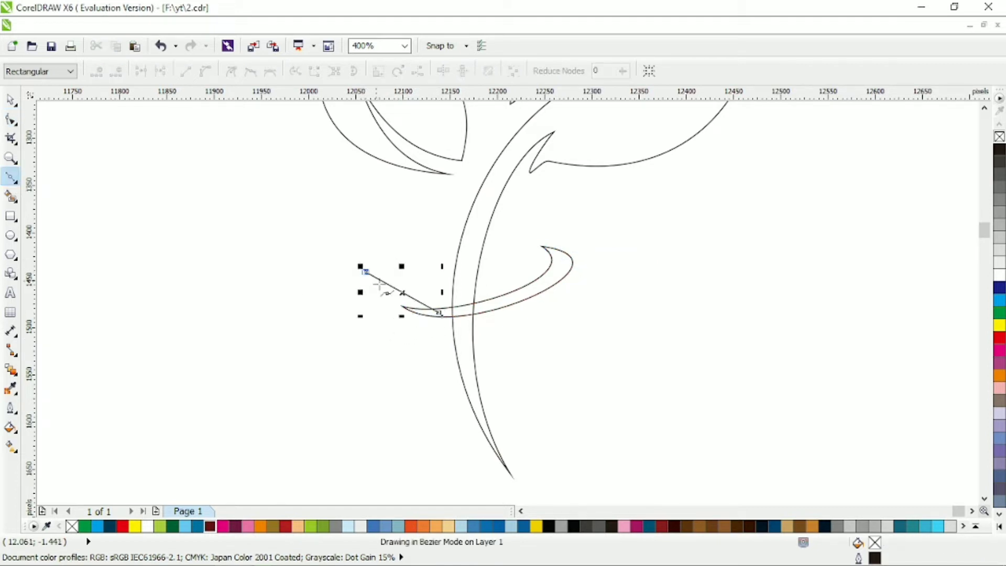
pyautogui.press('F10')
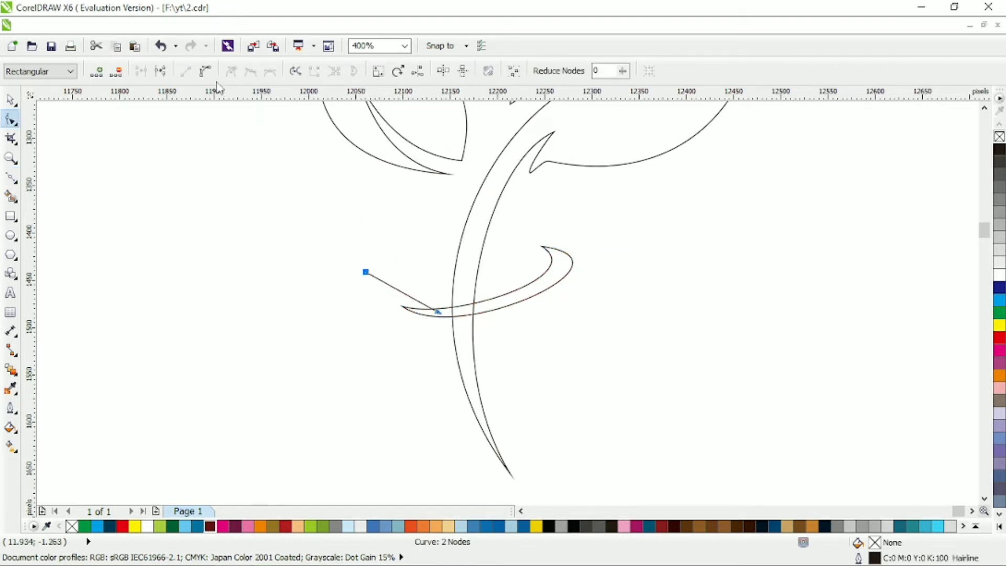
pyautogui.click(205, 71)
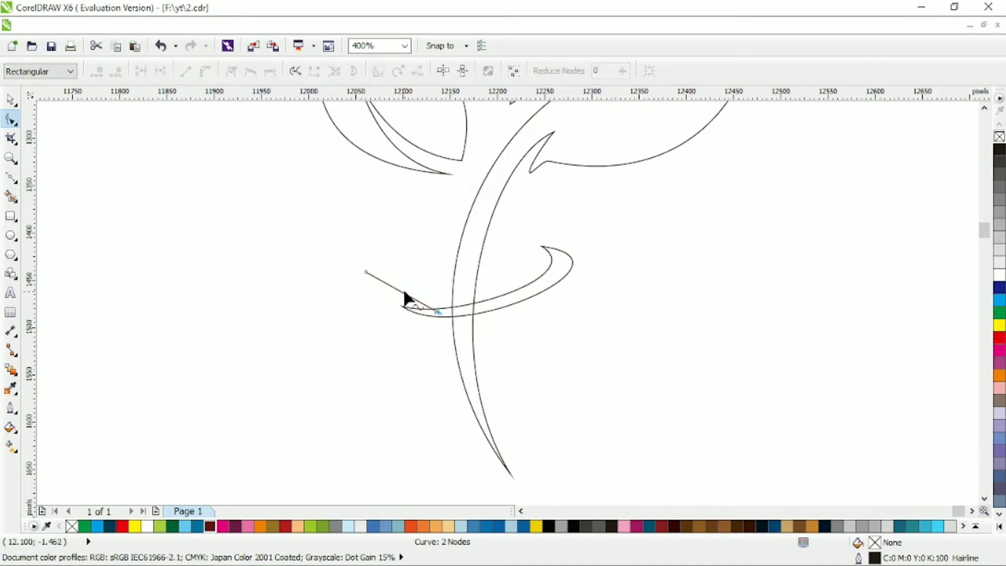
pyautogui.moveTo(404, 298); pyautogui.dragTo(353, 272)
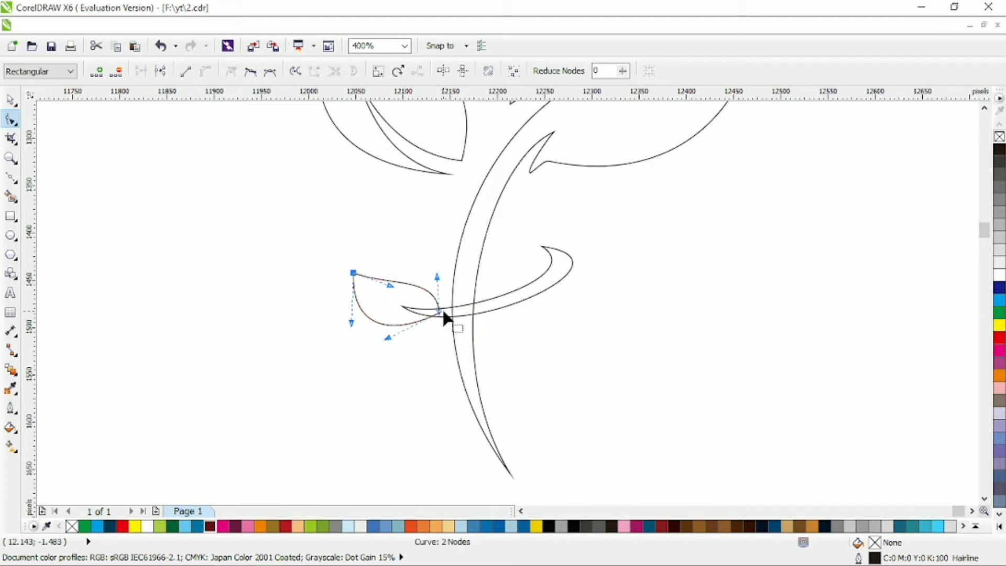
# Step: Extend the tendril's left tip further into the small leaf and adjust its handles to slim the curve
pyautogui.moveTo(440, 312); pyautogui.dragTo(389, 304)
pyautogui.click(419, 308)
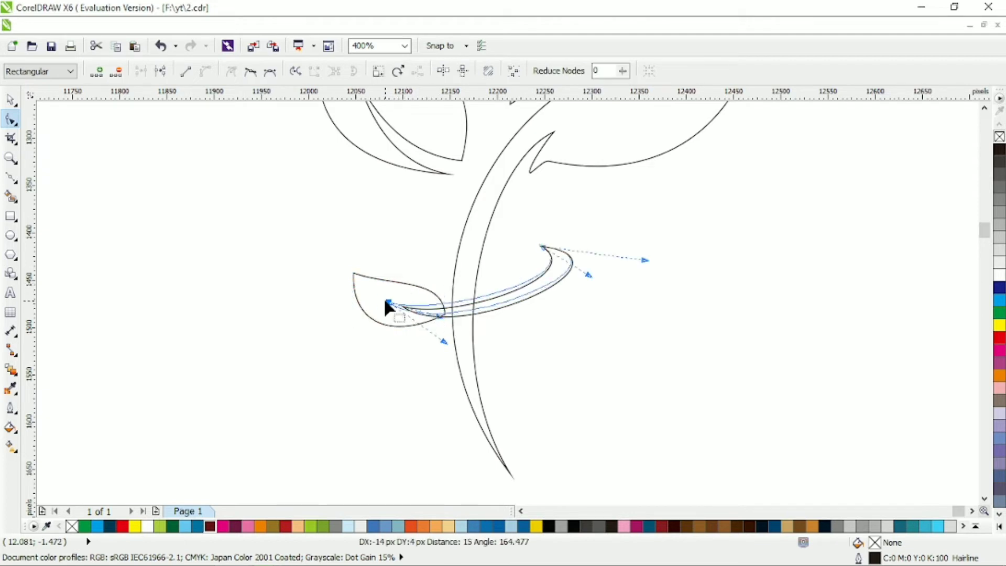
pyautogui.moveTo(447, 343); pyautogui.dragTo(454, 332)
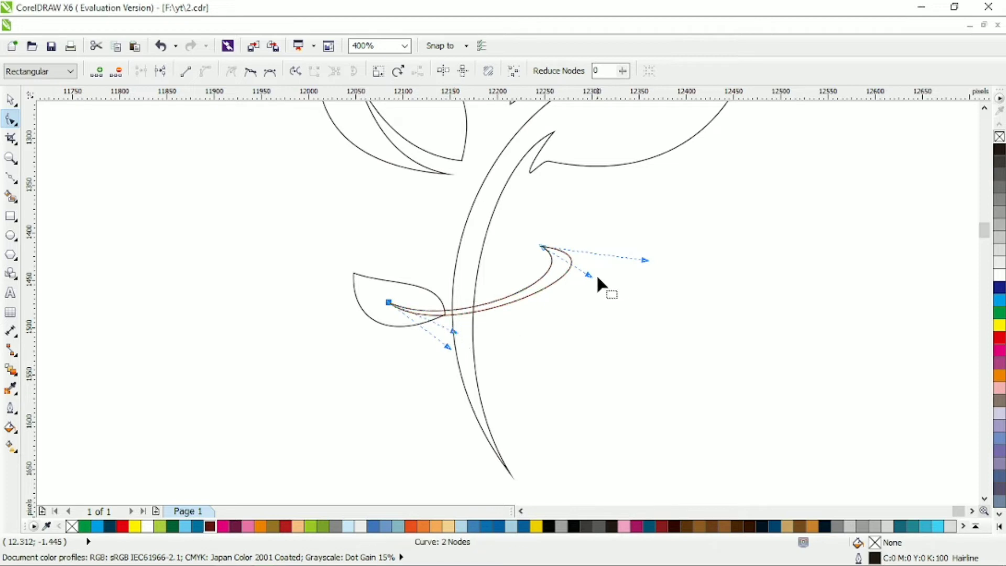
pyautogui.moveTo(589, 275); pyautogui.dragTo(604, 269)
# Step: Draw a narrow wedge from the tendril's left tip to just past the stem and curve its long edges along the tendril
pyautogui.click(10, 178)
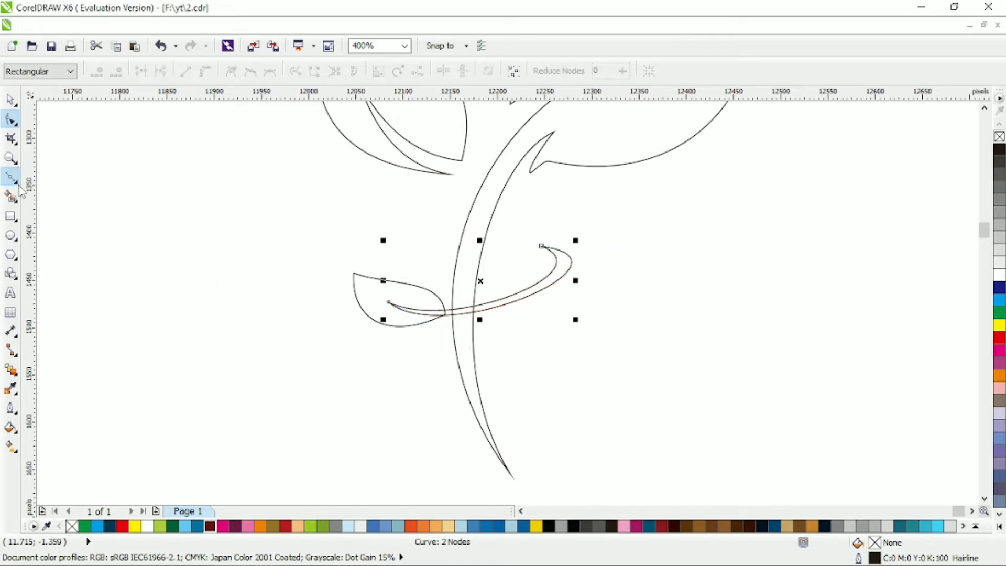
pyautogui.click(390, 302)
pyautogui.click(492, 303)
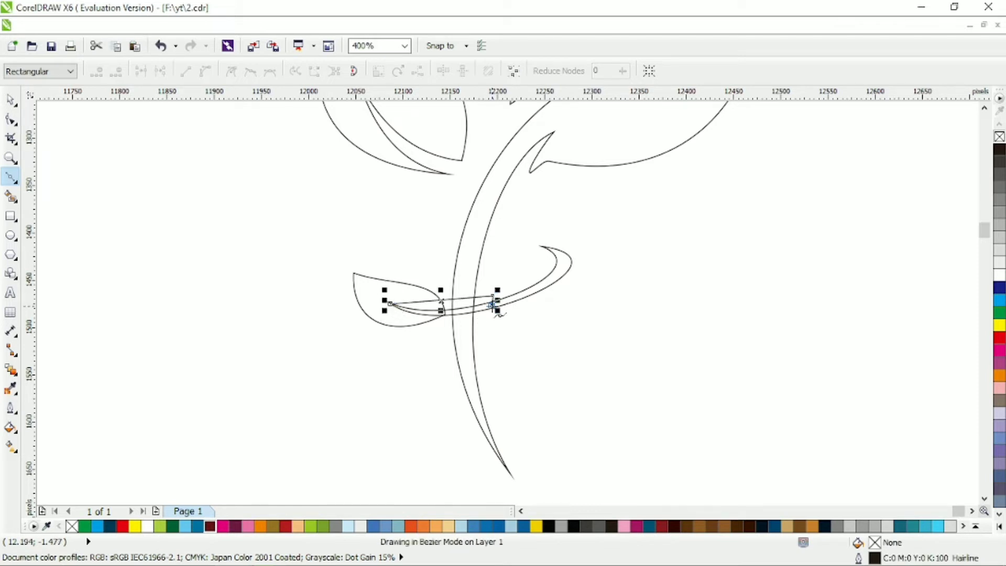
pyautogui.press('F10')
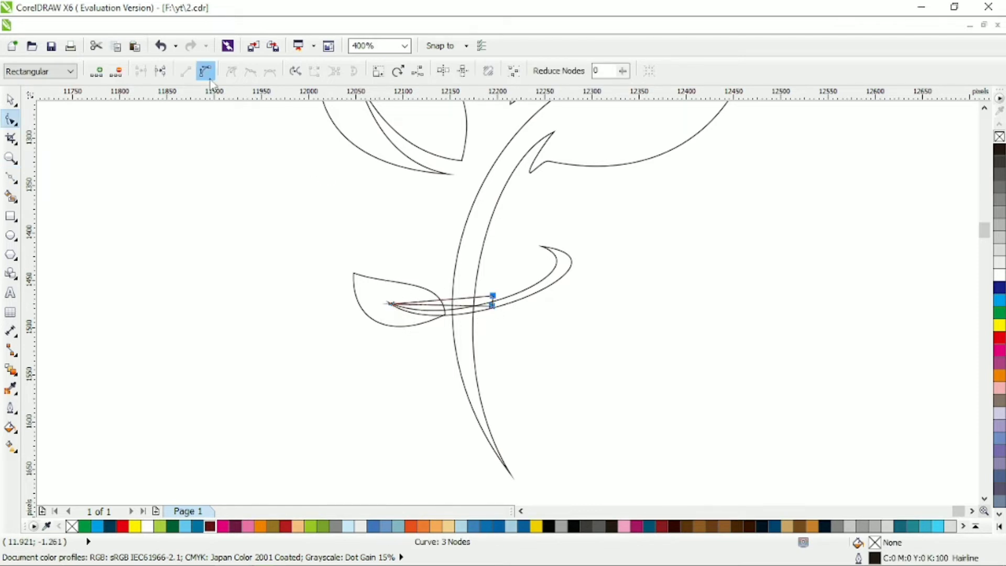
pyautogui.scroll(1, 407, 316)
pyautogui.moveTo(457, 304)
pyautogui.mouseDown()
pyautogui.moveTo(451, 326)
pyautogui.moveTo(457, 303)
pyautogui.mouseUp()
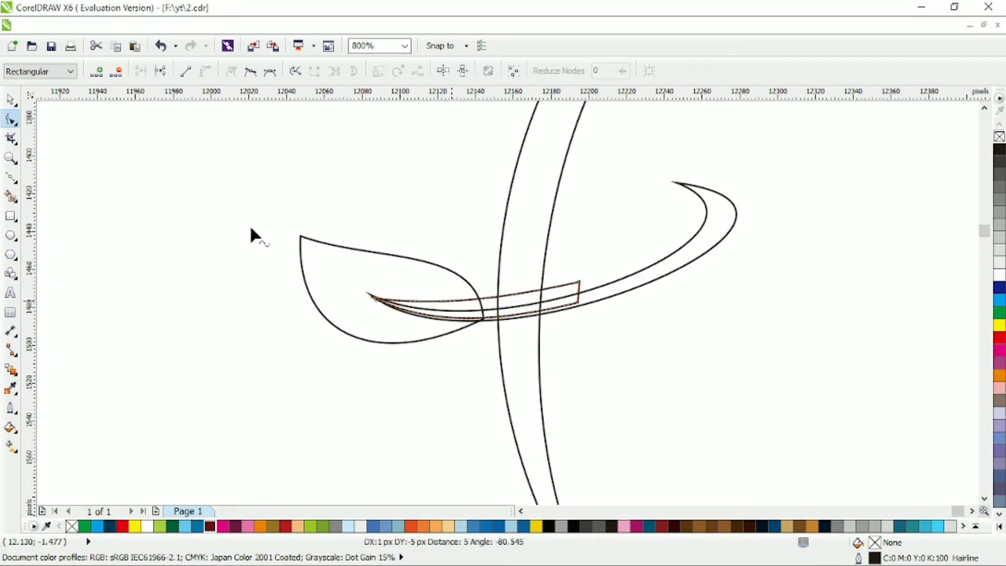
# Step: Trim the small leaf with the curved wedge and delete the wedge
pyautogui.click(11, 99)
pyautogui.keyDown('shift'); pyautogui.click(313, 260); pyautogui.keyUp('shift')
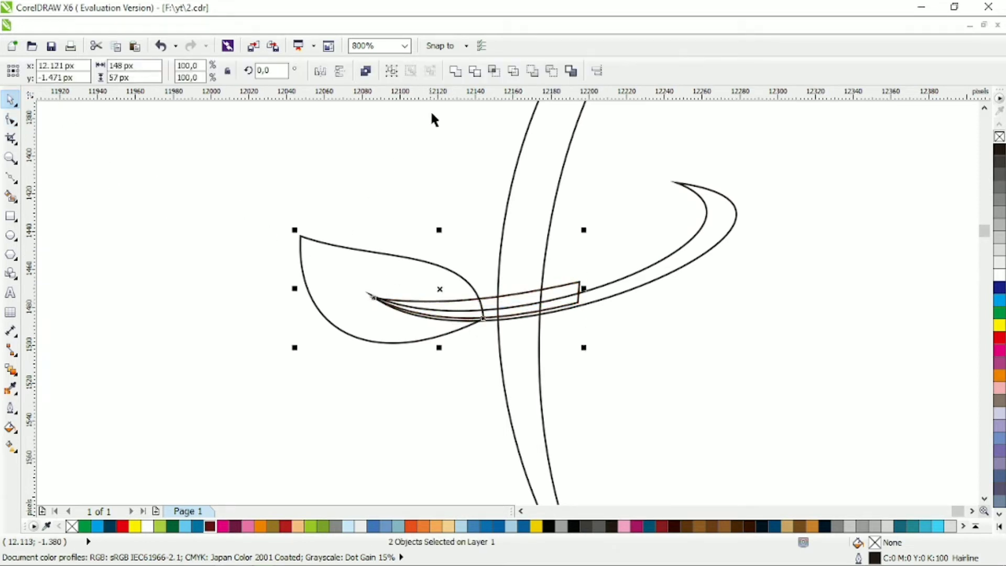
pyautogui.click(474, 71)
pyautogui.click(580, 286)
pyautogui.press('Delete')
# Step: Weld the tendril and the small leaf into one shape
pyautogui.click(602, 290)
pyautogui.keyDown('shift'); pyautogui.click(386, 259); pyautogui.keyUp('shift')
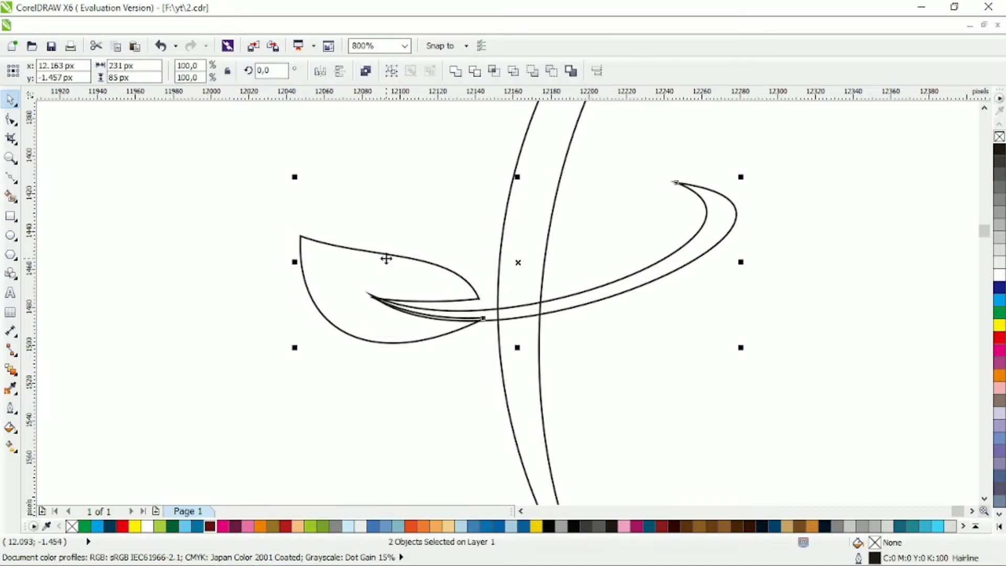
pyautogui.click(456, 72)
# Step: Delete the stray nodes at the vein tip of the welded small leaf
pyautogui.click(11, 120)
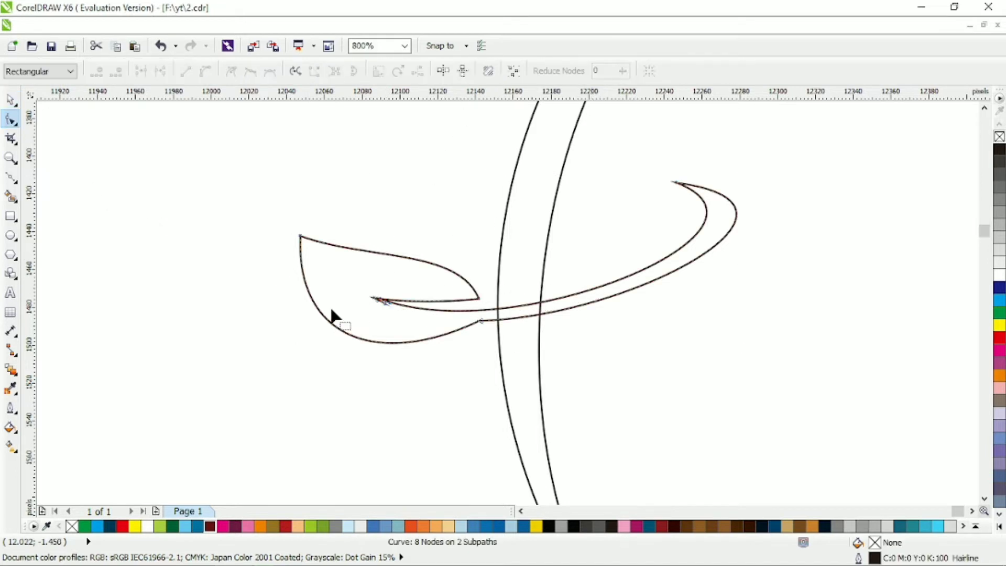
pyautogui.scroll(3, 375, 301)
pyautogui.moveTo(384, 305); pyautogui.dragTo(391, 309)
pyautogui.press('Delete')
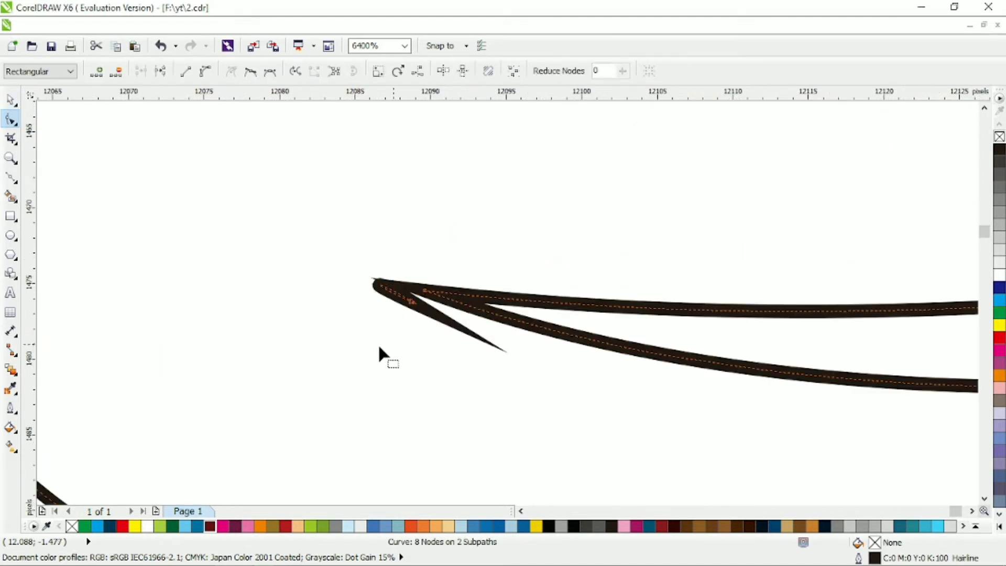
pyautogui.moveTo(378, 344); pyautogui.dragTo(429, 296)
pyautogui.press('Delete')
pyautogui.scroll(-1, 432, 306)
pyautogui.scroll(-3, 433, 309)
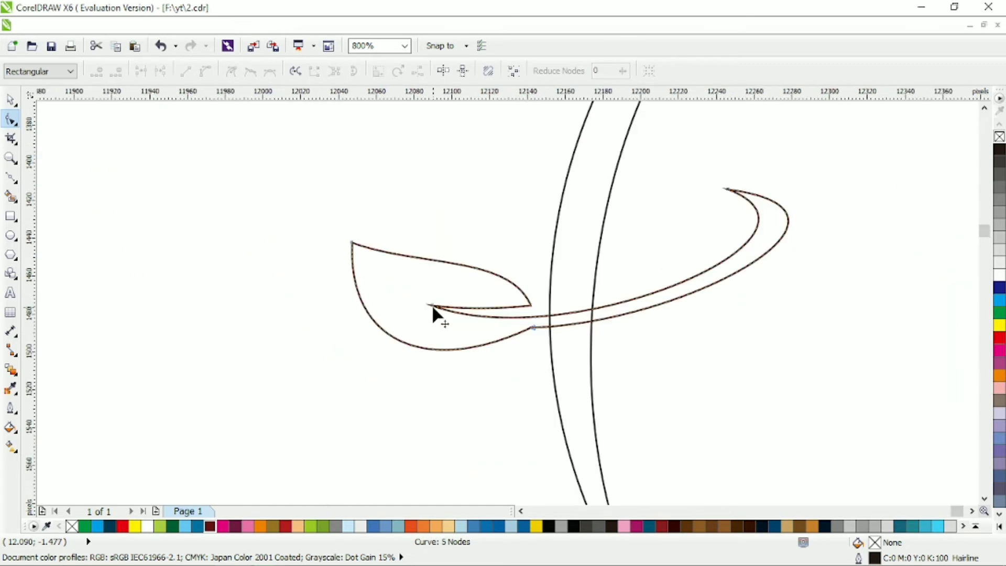
# Step: Round the small leaf's lower edge, nudge its tip outward, and move the vein tip up and left with adjusted handles
pyautogui.scroll(1, 463, 319)
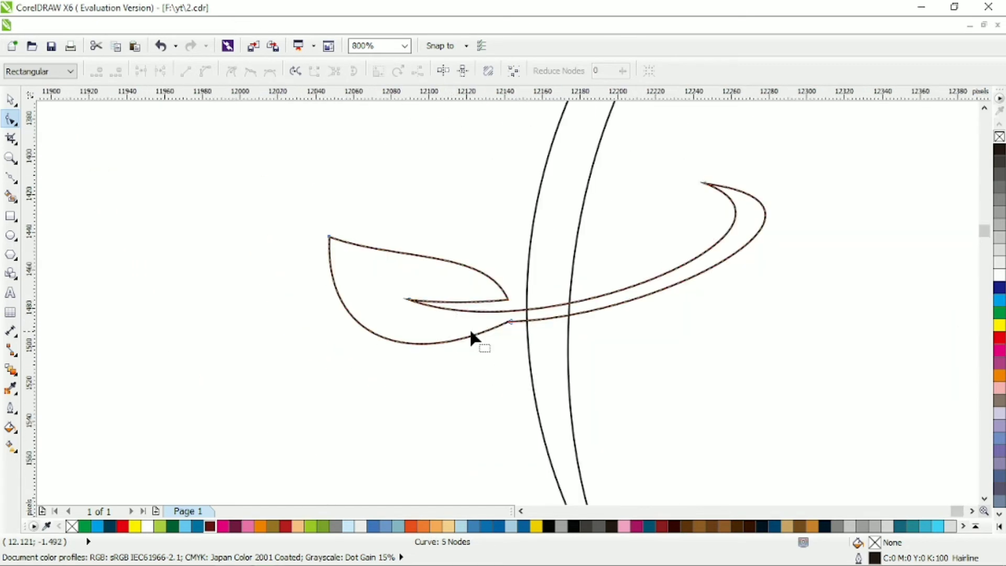
pyautogui.click(509, 321)
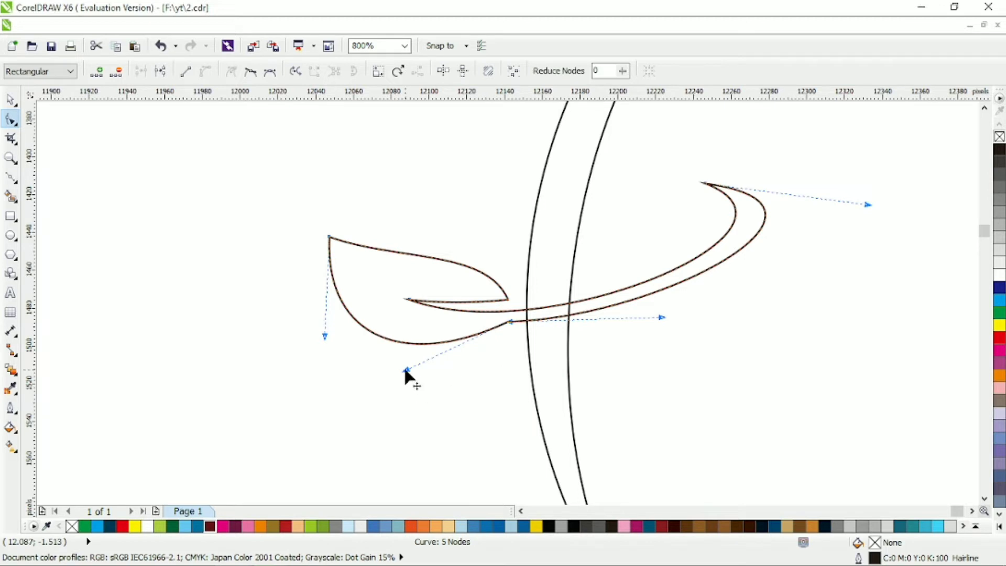
pyautogui.moveTo(406, 370); pyautogui.dragTo(443, 377)
pyautogui.moveTo(329, 235); pyautogui.dragTo(327, 229)
pyautogui.moveTo(414, 302); pyautogui.dragTo(392, 280)
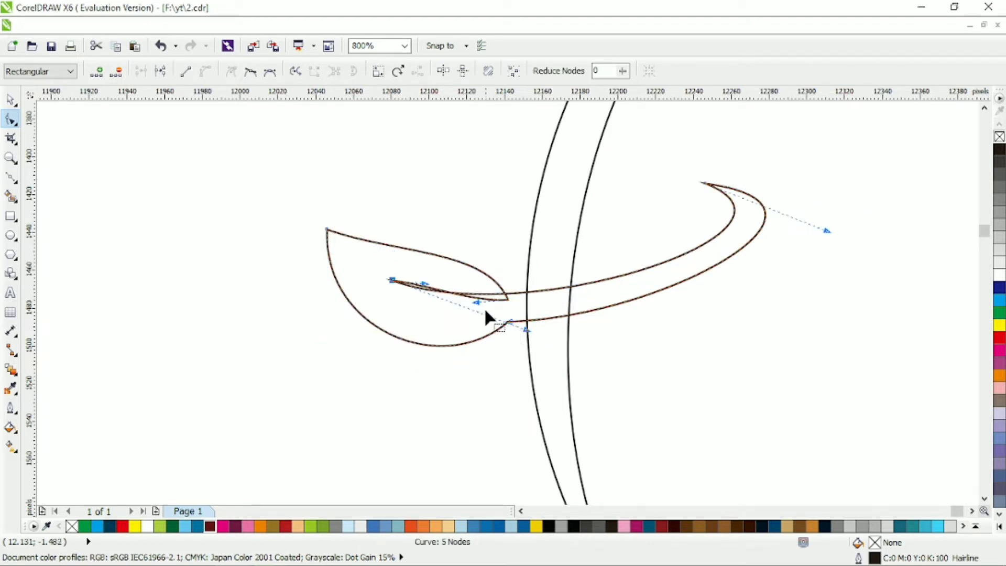
pyautogui.moveTo(527, 331); pyautogui.dragTo(540, 366)
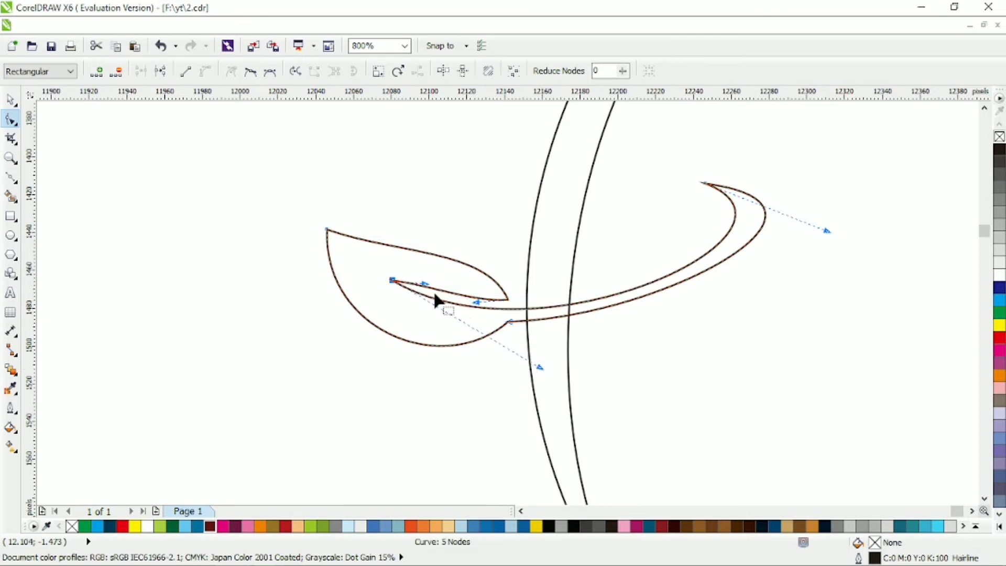
pyautogui.moveTo(423, 285); pyautogui.dragTo(419, 288)
# Step: Shift the small leaf's upper base corner slightly inward and reshape its upper edge into an S-curve
pyautogui.moveTo(507, 300); pyautogui.dragTo(502, 295)
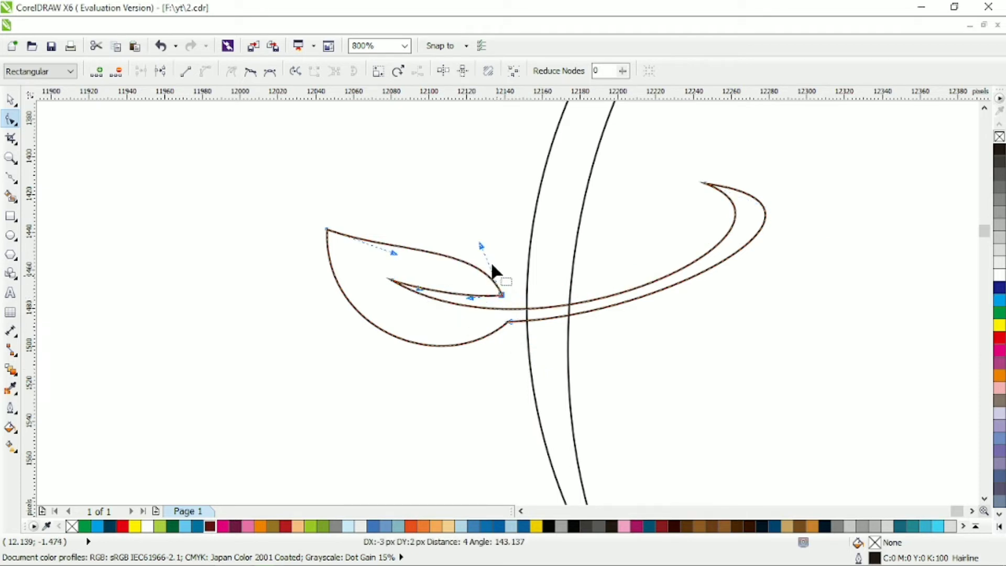
pyautogui.moveTo(482, 244); pyautogui.dragTo(510, 225)
pyautogui.click(388, 244)
pyautogui.moveTo(389, 244); pyautogui.dragTo(383, 264)
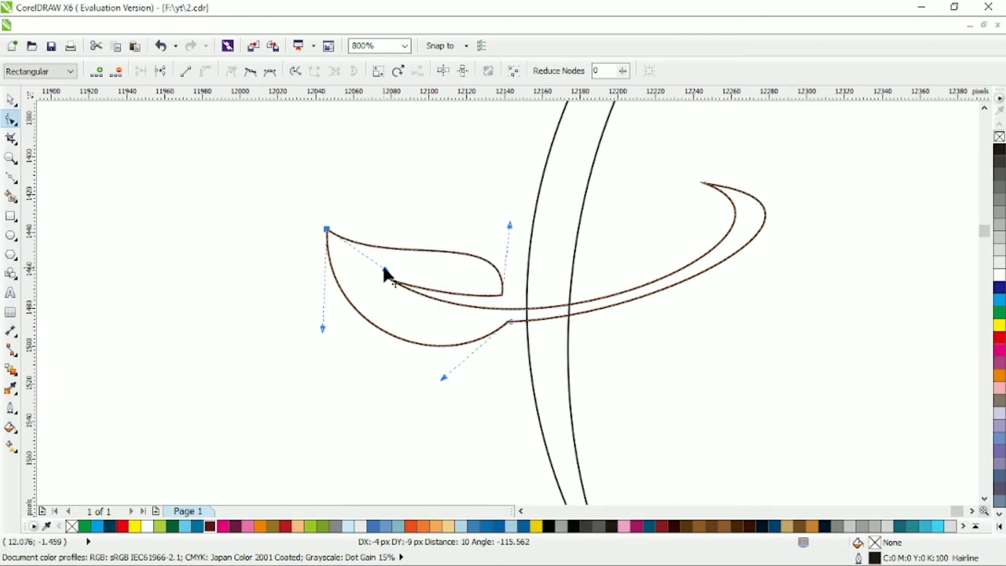
# Step: Raise the tendril's upper edge and the leaf's base corner slightly, and fine-tune the handles of the leaf's upper edge
pyautogui.scroll(-1, 383, 264)
pyautogui.scroll(-1, 430, 305)
pyautogui.scroll(2, 451, 292)
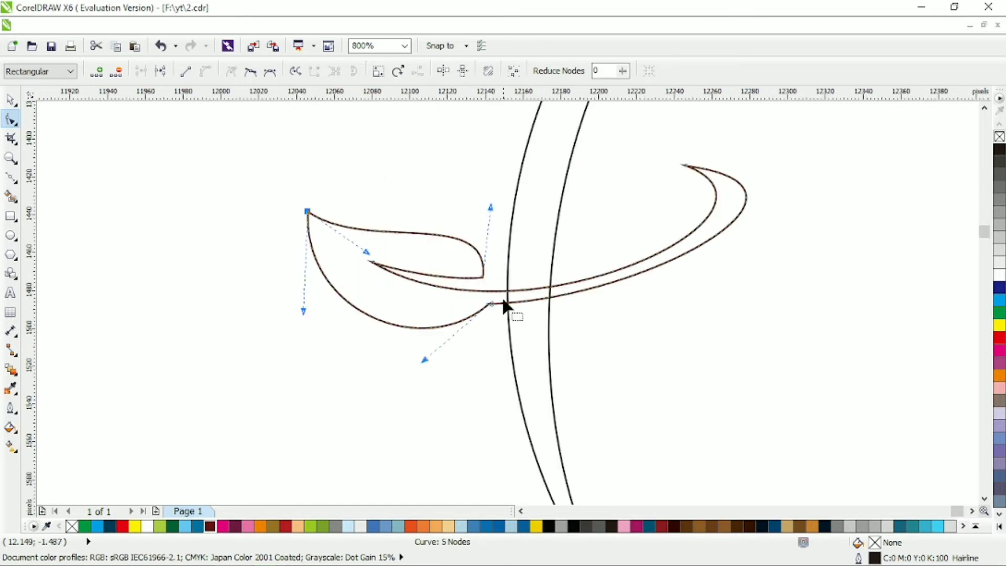
pyautogui.moveTo(636, 269); pyautogui.dragTo(631, 264)
pyautogui.moveTo(482, 277); pyautogui.dragTo(481, 274)
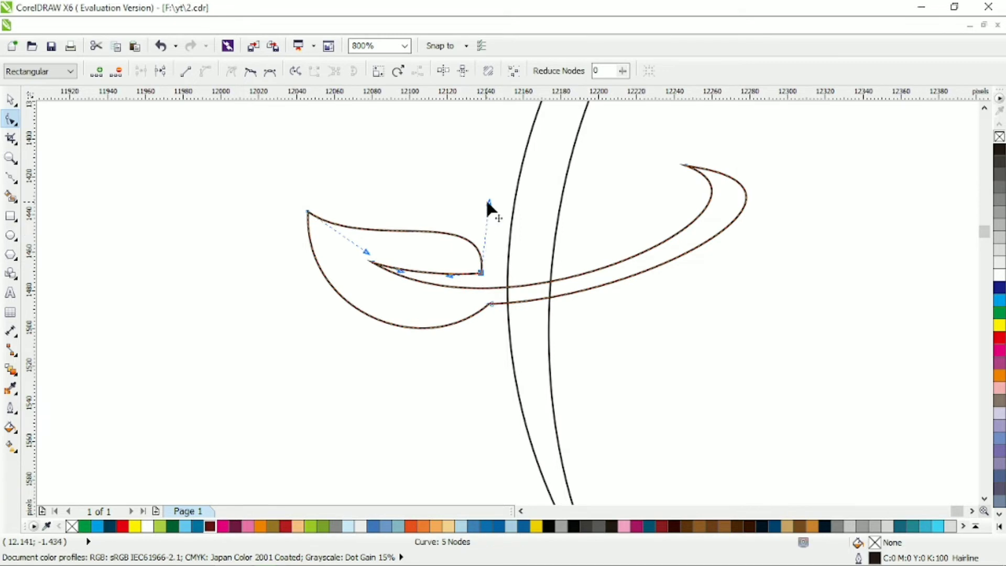
pyautogui.moveTo(366, 253); pyautogui.dragTo(377, 258)
# Step: Place a duplicate of the small leaf with its tendril across the stem, slightly offset vertically from the original
pyautogui.scroll(-2, 377, 258)
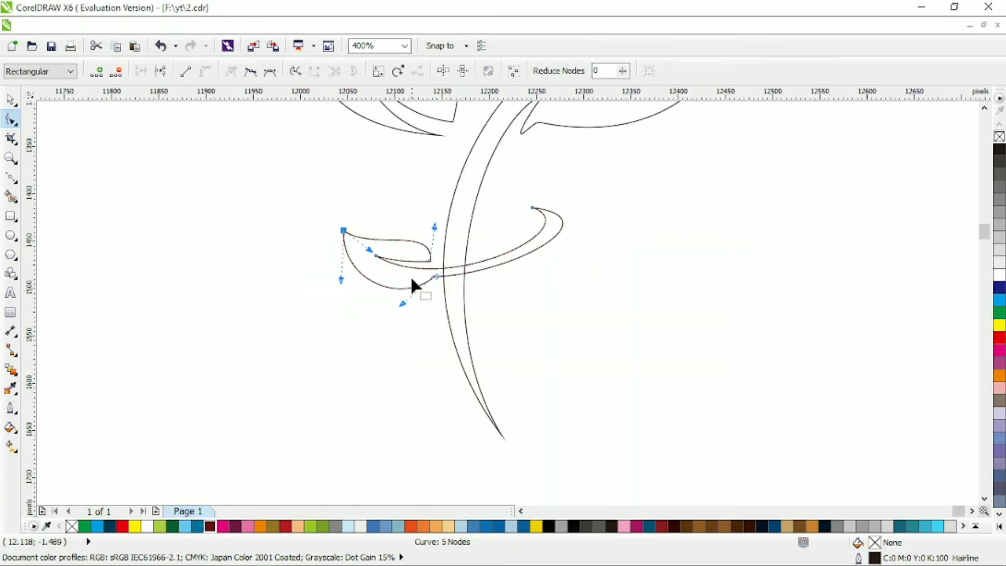
pyautogui.scroll(3, 413, 286)
pyautogui.hscroll(-2, 424, 288)
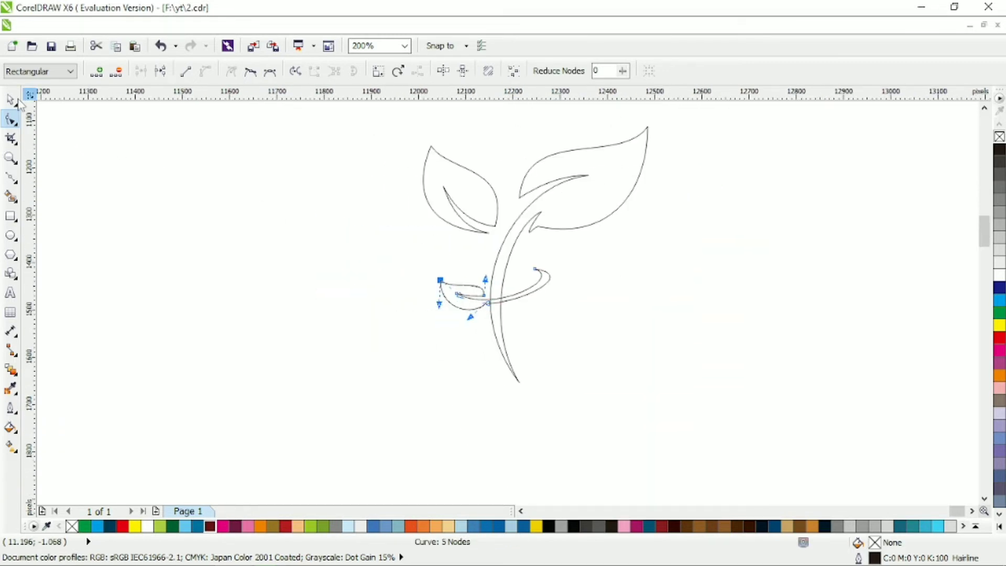
pyautogui.click(11, 99)
pyautogui.click(372, 248)
pyautogui.scroll(1, 511, 300)
pyautogui.scroll(1, 510, 296)
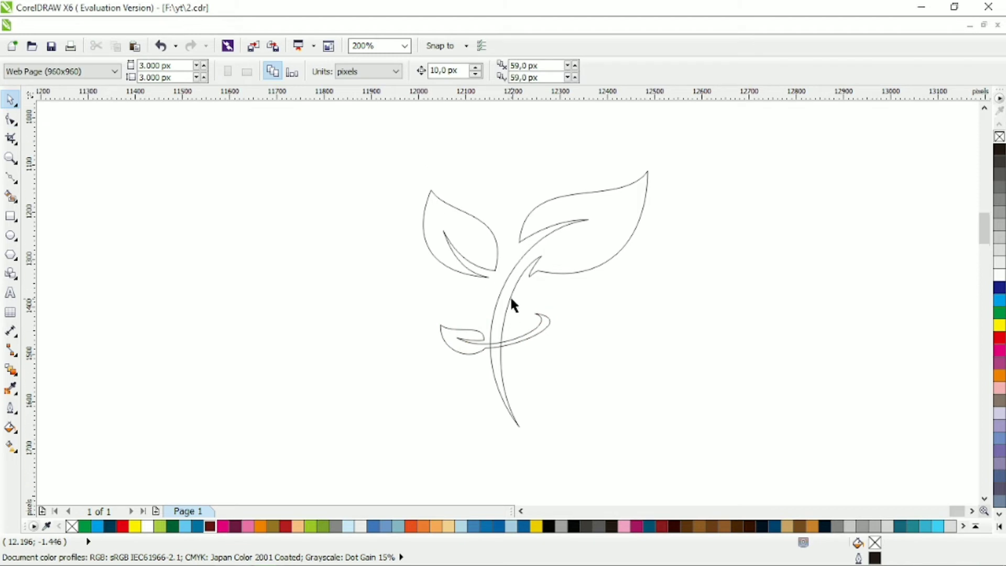
pyautogui.scroll(1, 514, 342)
pyautogui.click(514, 341)
pyautogui.moveTo(514, 340); pyautogui.dragTo(512, 344)
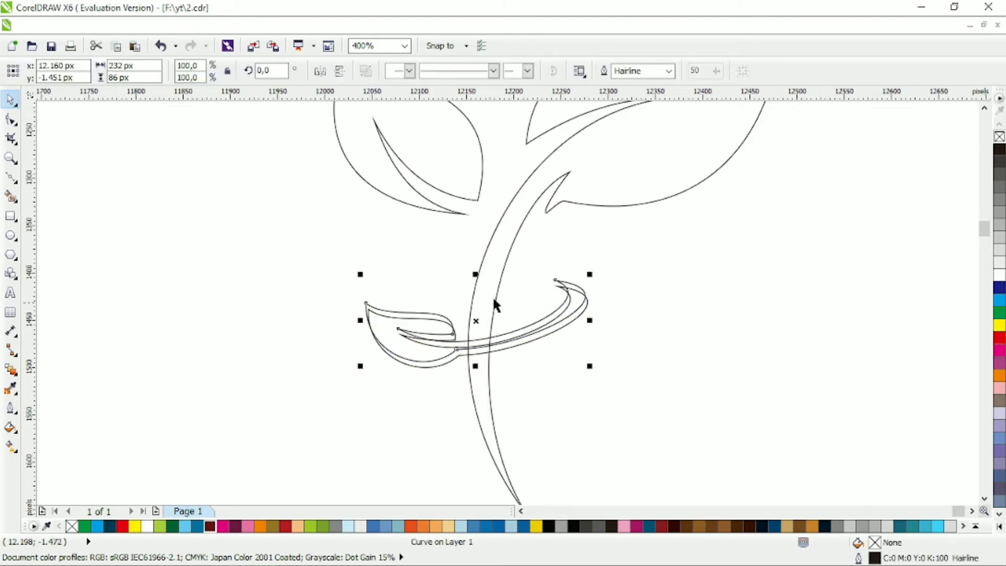
# Step: Trim the stem with the upper copy of the small leaf and tendril, and delete that copy
pyautogui.click(512, 152)
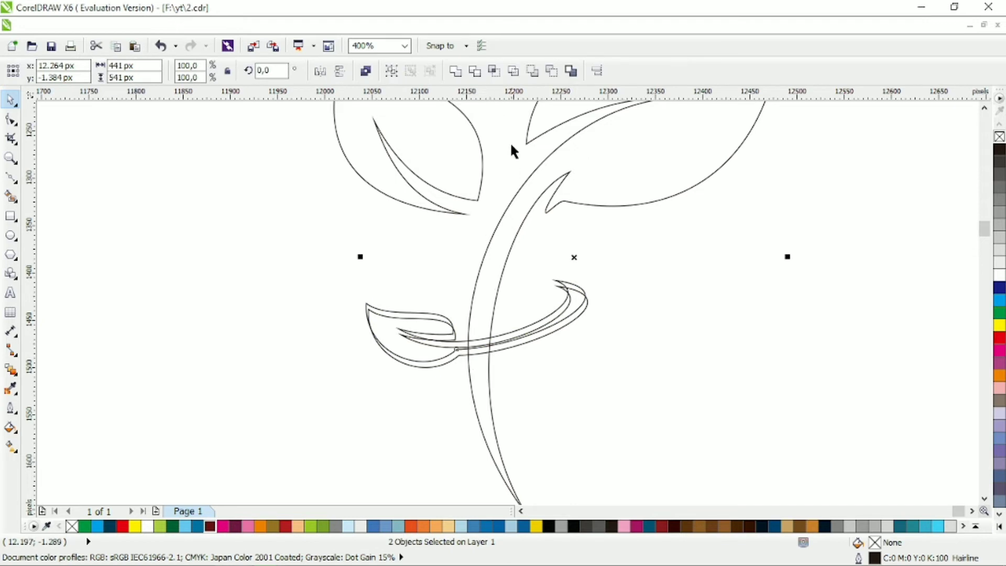
pyautogui.press('Escape')
pyautogui.click(563, 282)
pyautogui.press('Delete')
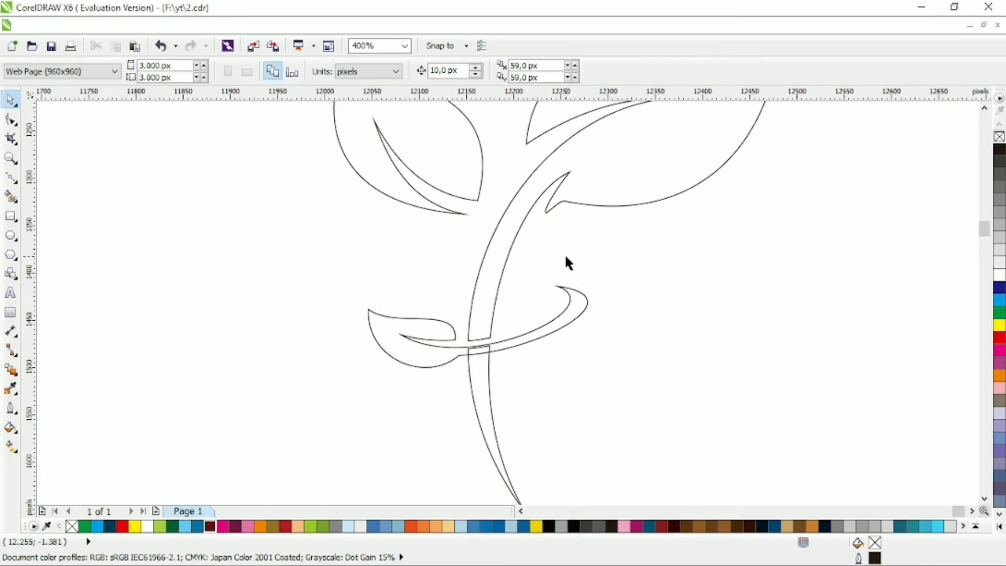
# Step: Draw a circle above the gap between the two large leaves
pyautogui.scroll(1, 560, 260)
pyautogui.scroll(2, 560, 260)
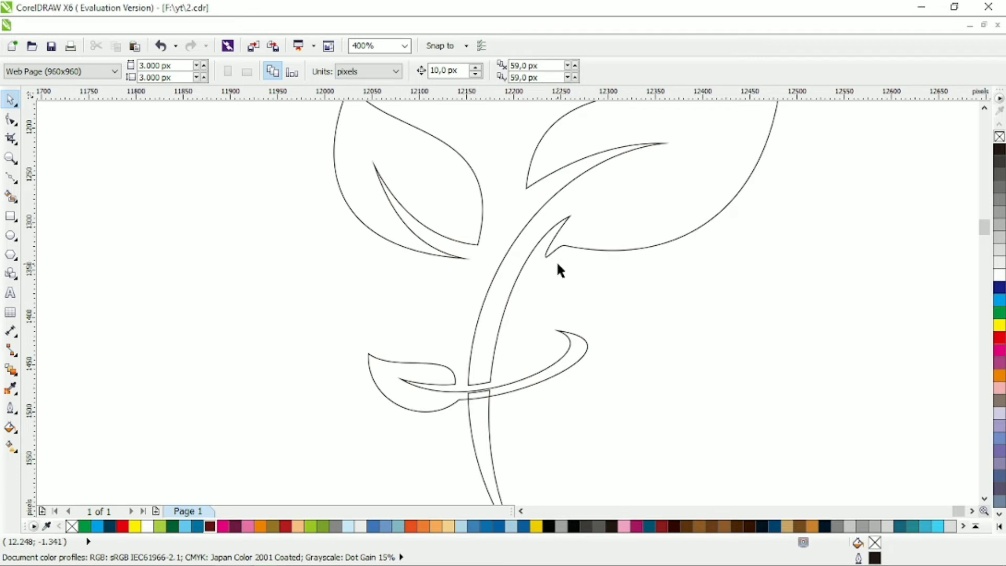
pyautogui.scroll(-1, 557, 263)
pyautogui.scroll(2, 557, 263)
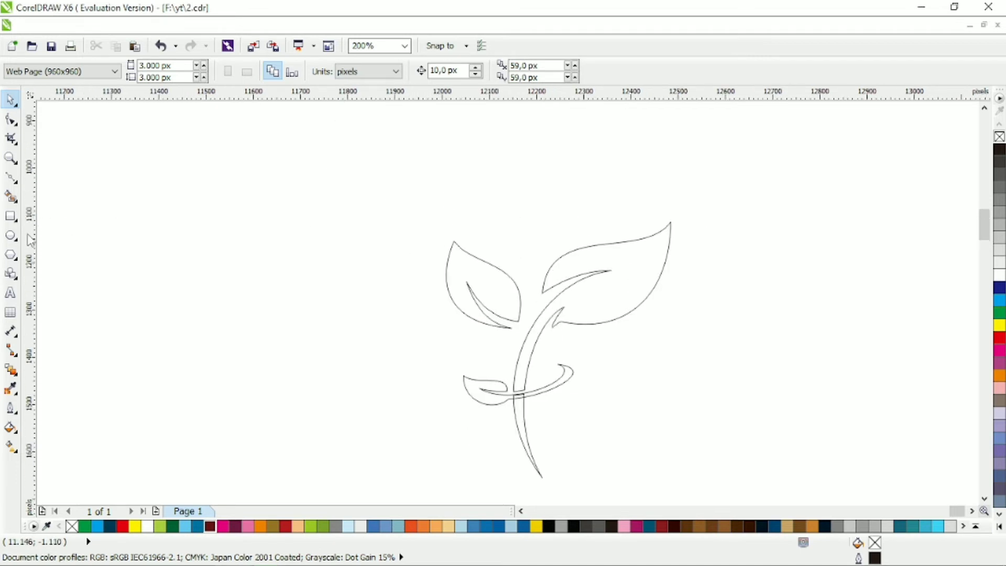
pyautogui.click(11, 235)
pyautogui.moveTo(512, 188); pyautogui.dragTo(556, 223)
# Step: Weld the circle, leaves and stem into one curve and fill it green without an outline
pyautogui.click(11, 99)
pyautogui.scroll(-1, 683, 158)
pyautogui.moveTo(684, 157); pyautogui.dragTo(460, 342)
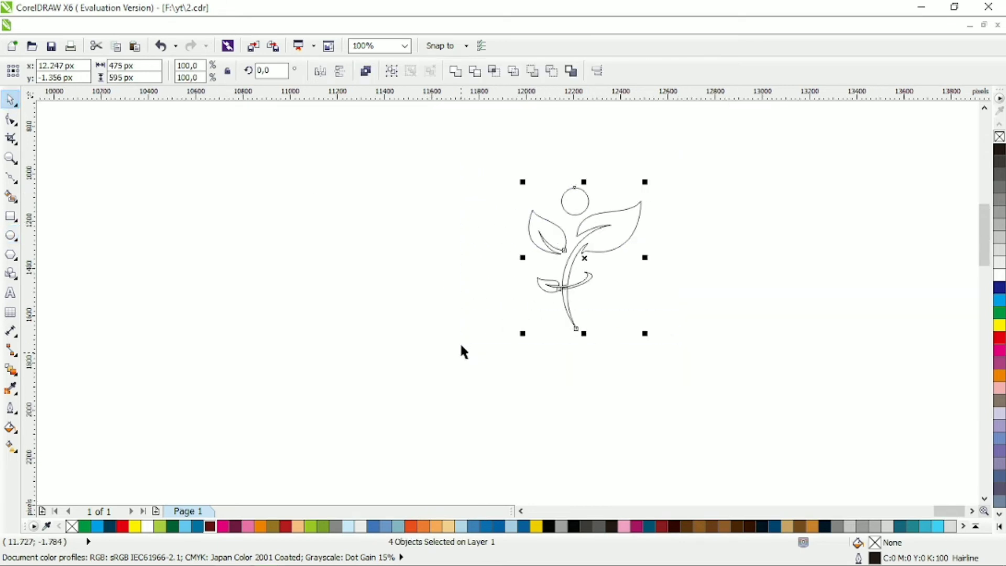
pyautogui.click(455, 71)
pyautogui.click(89, 526)
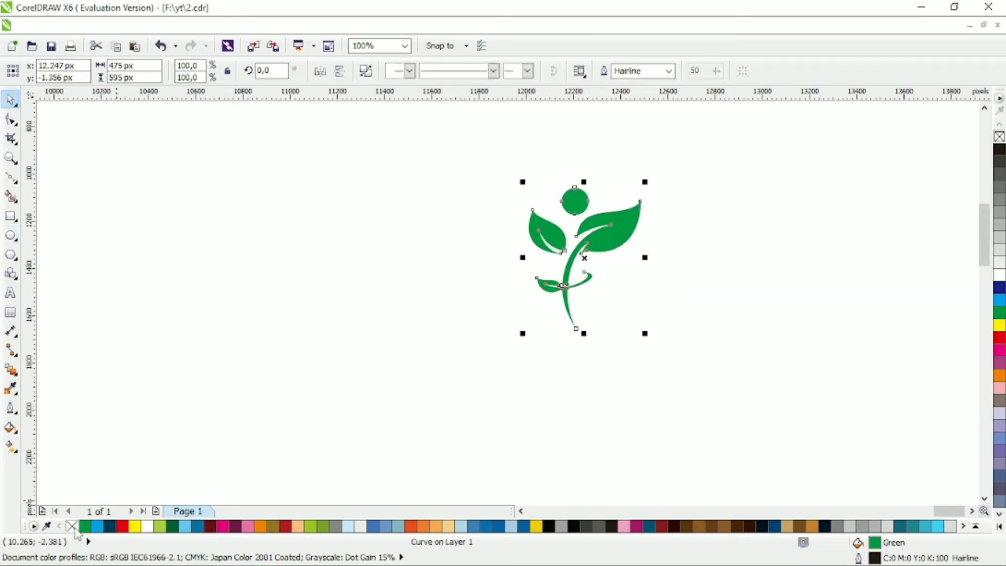
pyautogui.rightClick(72, 526)
# Step: Apply a linear gradient from green at the stem's base to light yellow-green beyond the logo's upper right
pyautogui.click(10, 446)
pyautogui.moveTo(536, 301); pyautogui.dragTo(629, 163)
pyautogui.click(160, 526)
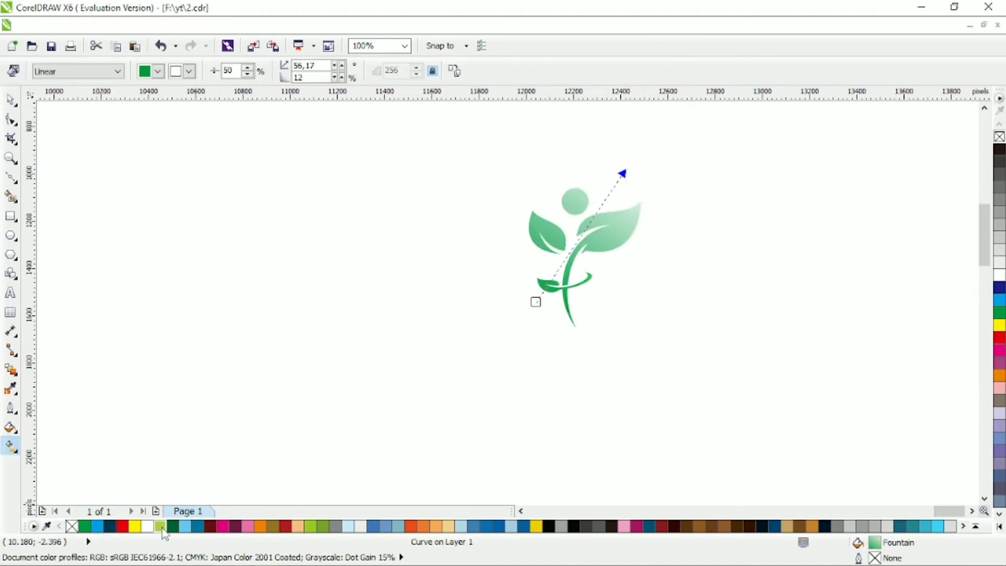
pyautogui.moveTo(551, 318); pyautogui.dragTo(619, 156)
pyautogui.press('space')
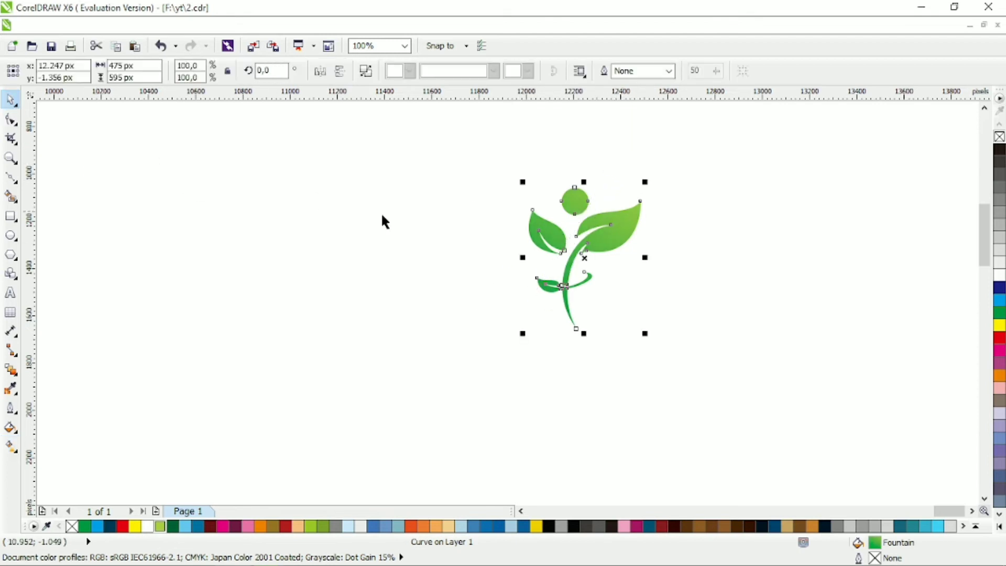
# Step: Move the logo slightly down and to the left on the page
pyautogui.moveTo(616, 226); pyautogui.dragTo(590, 244)
pyautogui.click(627, 270)
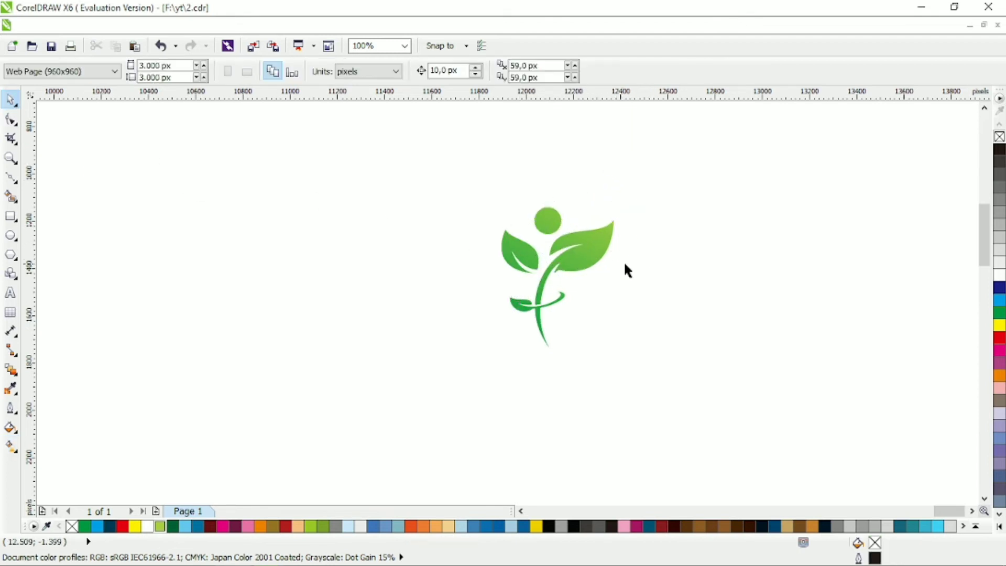
pyautogui.scroll(2, 574, 295)
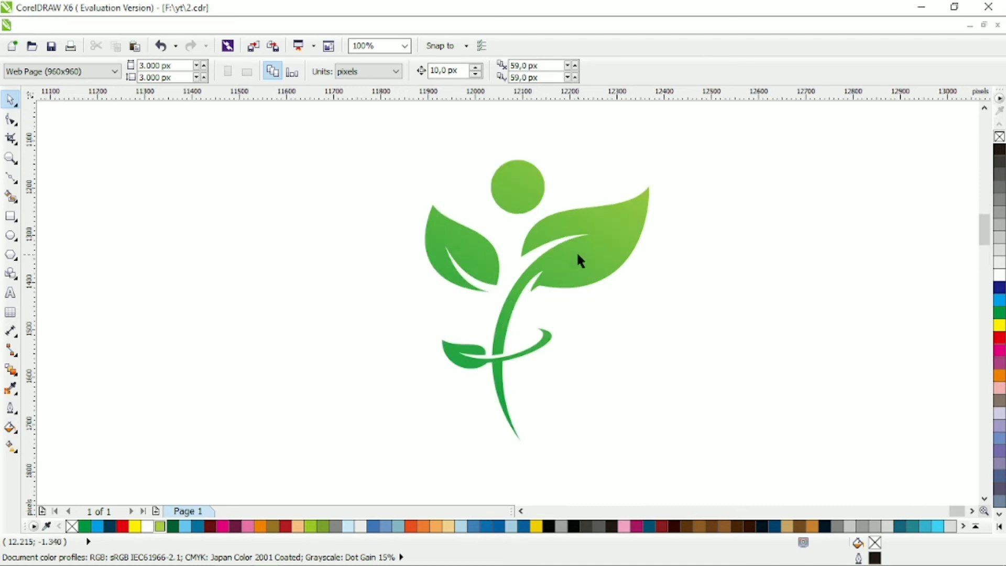
pyautogui.click(487, 289)
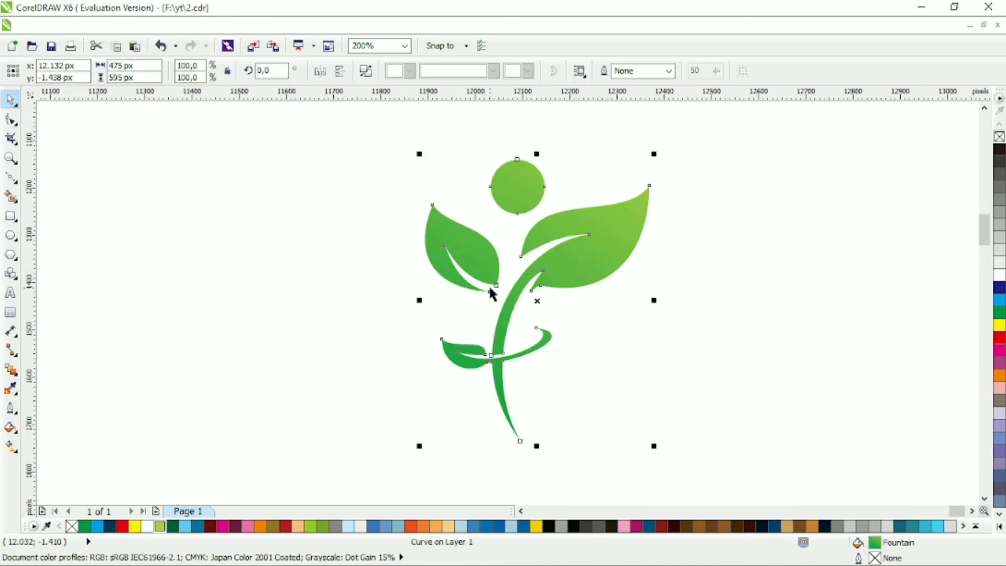
pyautogui.click(172, 216)
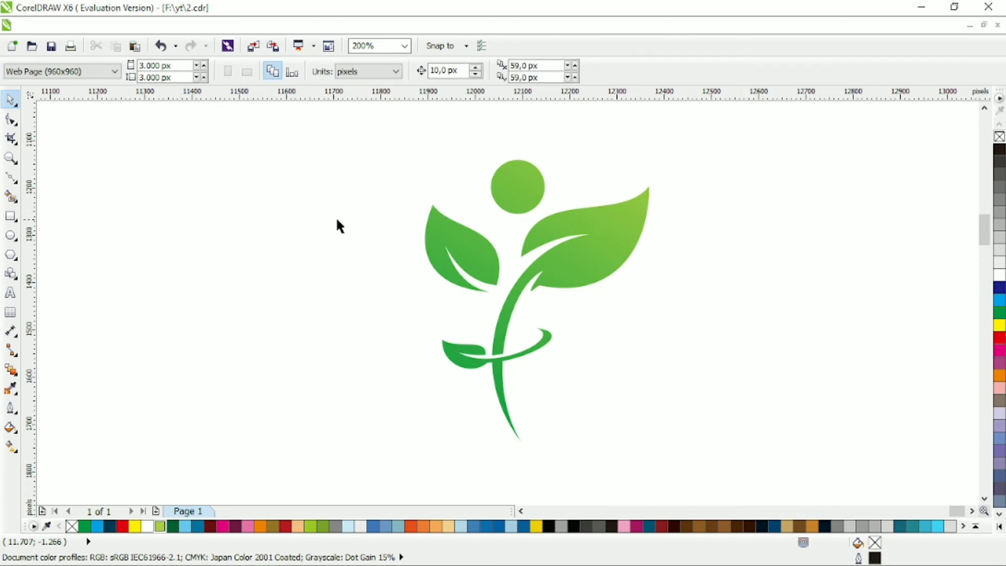
# Step: Shift the left leaf's tip and vein tip outward and slightly down, and adjust the leaf's edge to match
pyautogui.click(460, 231)
pyautogui.press('F10')
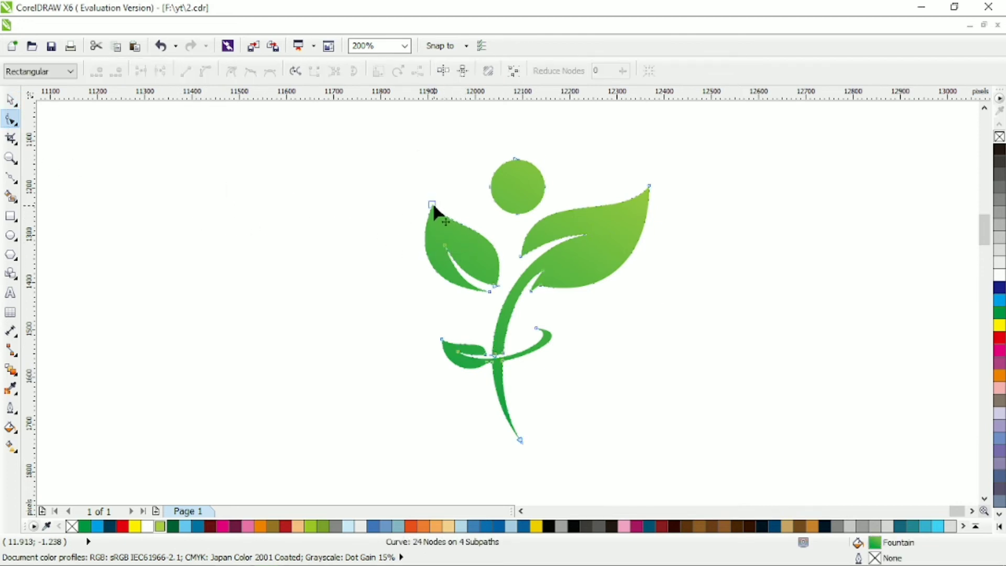
pyautogui.moveTo(433, 203); pyautogui.dragTo(415, 214)
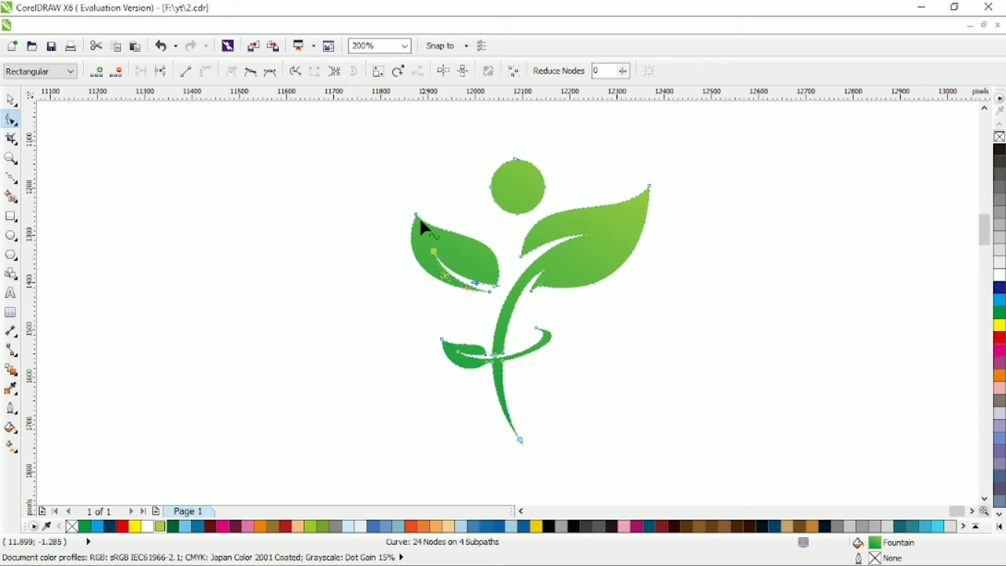
pyautogui.moveTo(436, 234); pyautogui.dragTo(434, 294)
pyautogui.scroll(-1, 447, 291)
pyautogui.click(10, 101)
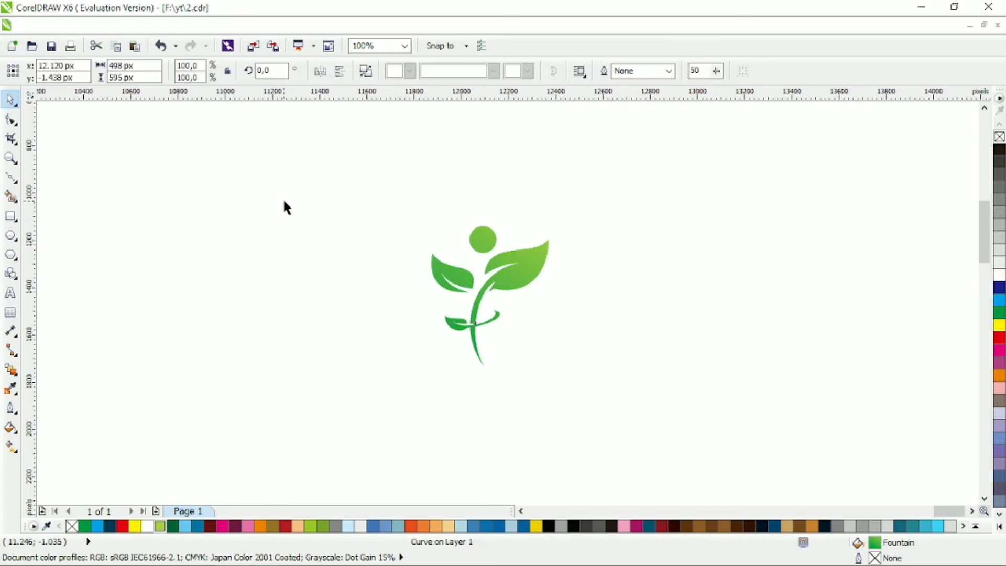
pyautogui.click(282, 197)
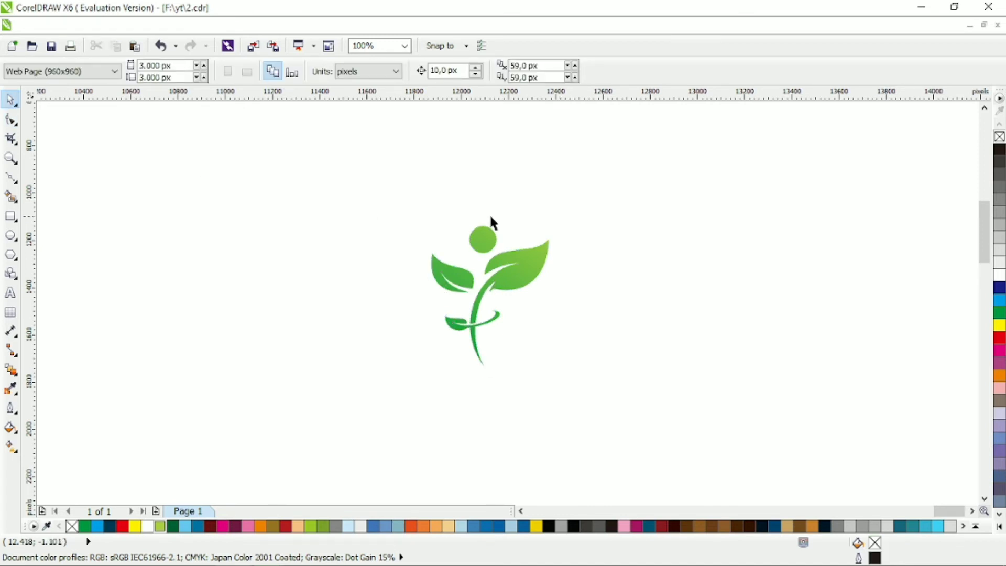
# Step: Add the artistic text ECOGREEN to the right of the stem's lower part
pyautogui.click(10, 292)
pyautogui.click(528, 327)
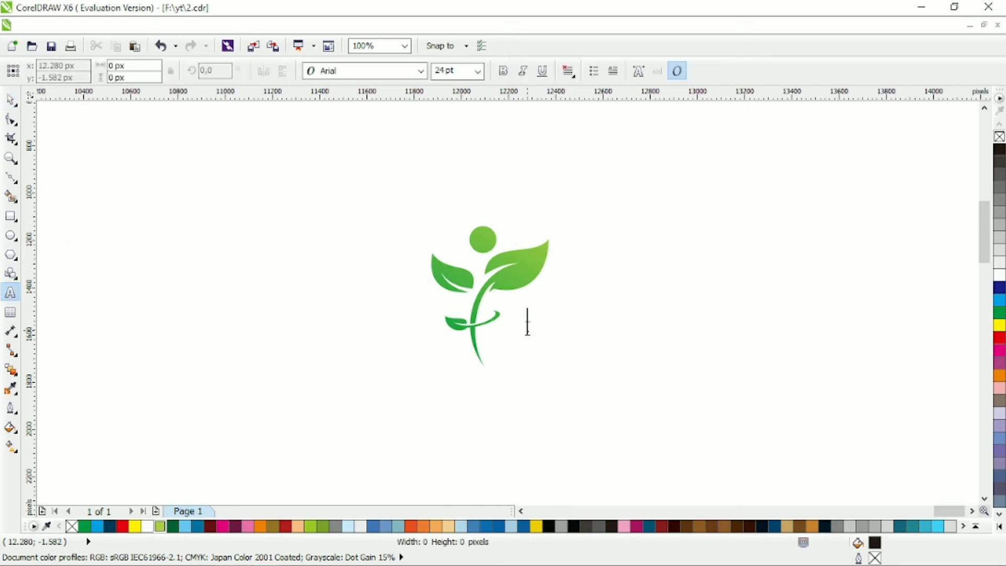
pyautogui.write('EC')
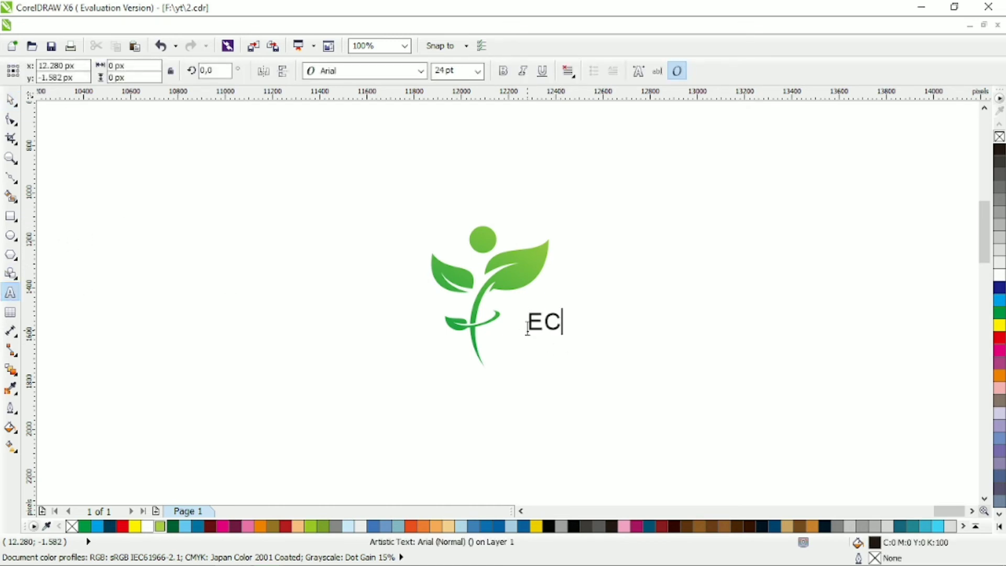
pyautogui.write('OGREEN')
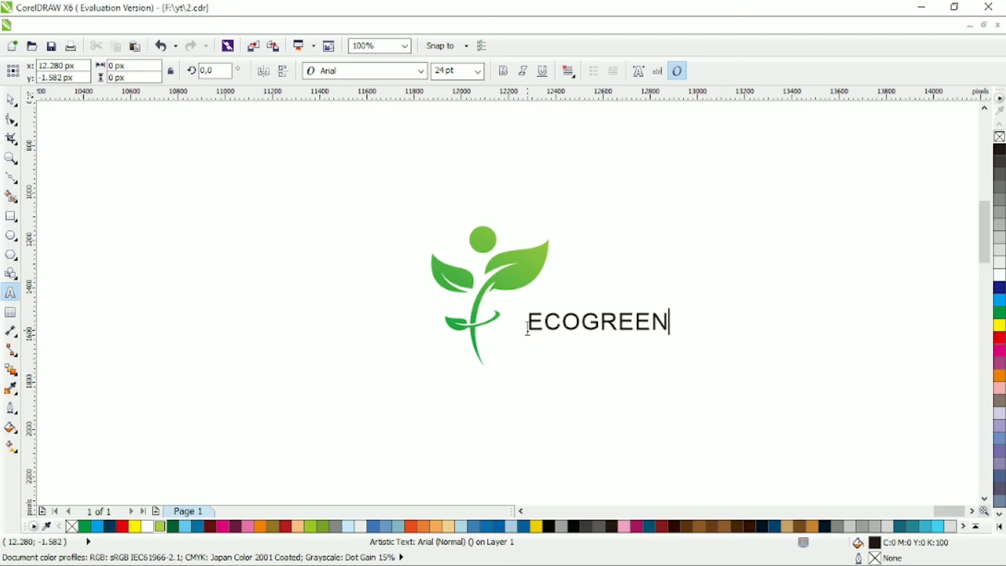
pyautogui.click(11, 100)
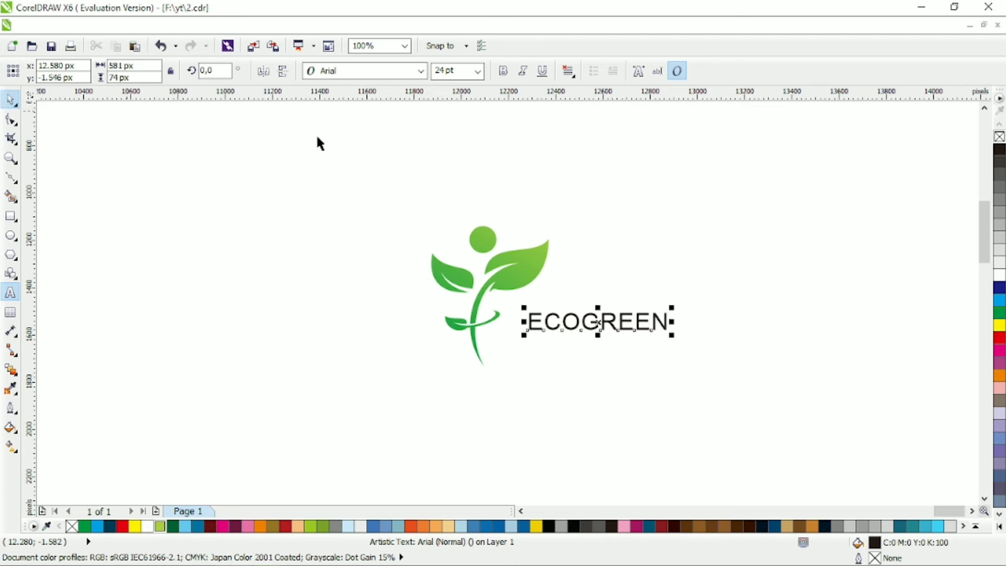
# Step: Set the ECOGREEN text's font to Calibri Light
pyautogui.click(420, 71)
pyautogui.click(411, 102)
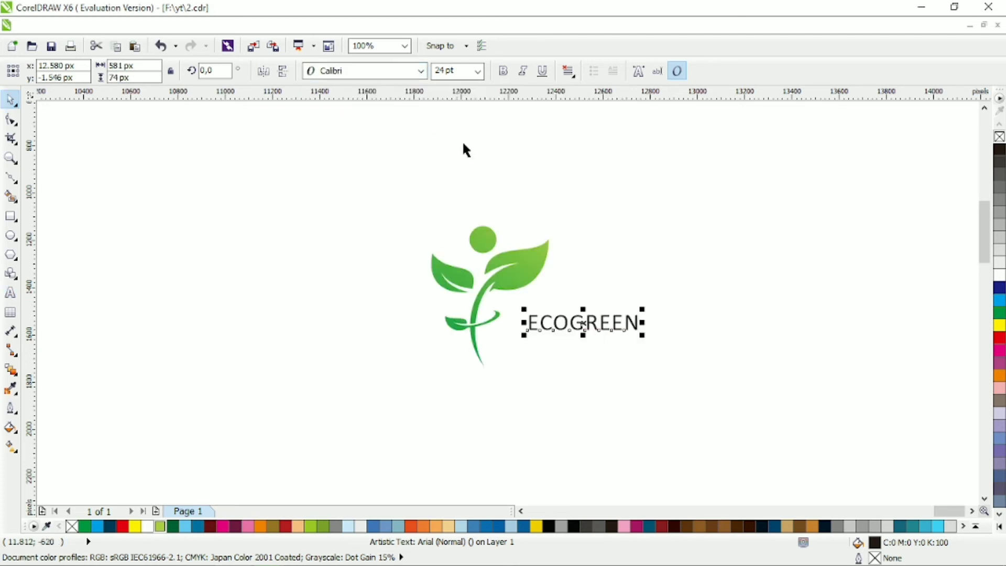
pyautogui.click(420, 71)
pyautogui.click(406, 117)
# Step: Set the ECO letters of the ECOGREEN text to Calibri bold
pyautogui.doubleClick(566, 323)
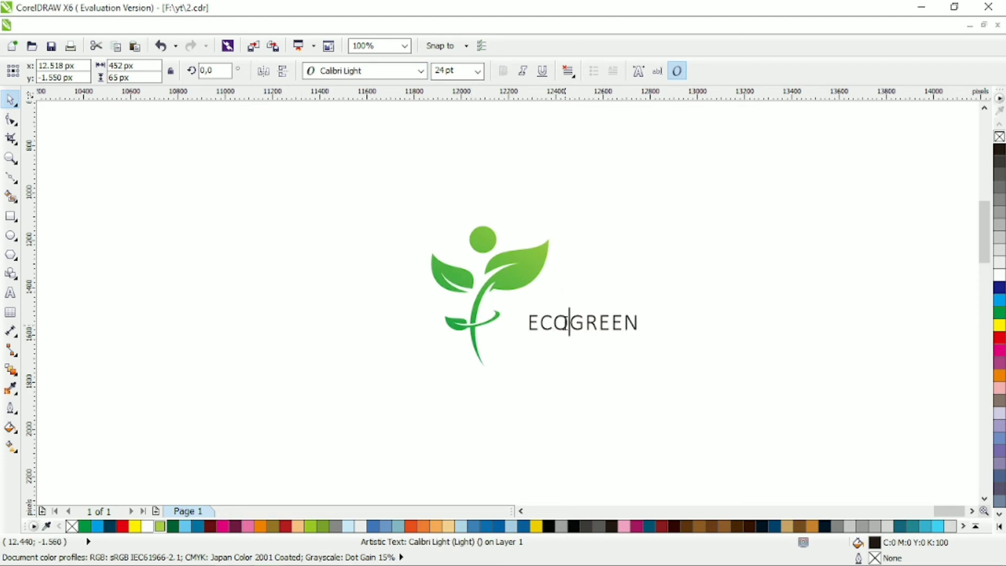
pyautogui.moveTo(569, 322); pyautogui.dragTo(527, 322)
pyautogui.click(421, 71)
pyautogui.click(409, 105)
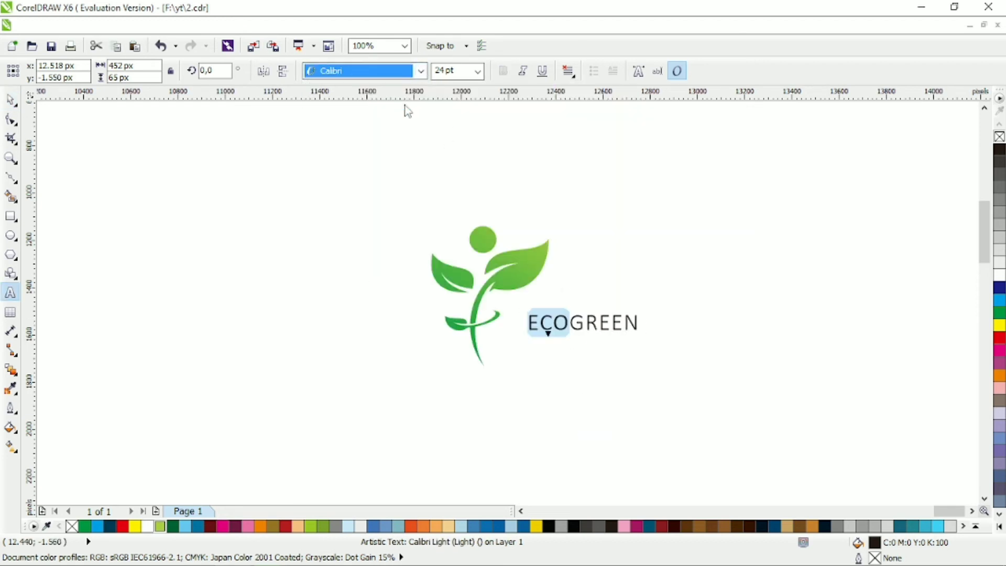
pyautogui.click(503, 71)
pyautogui.click(11, 99)
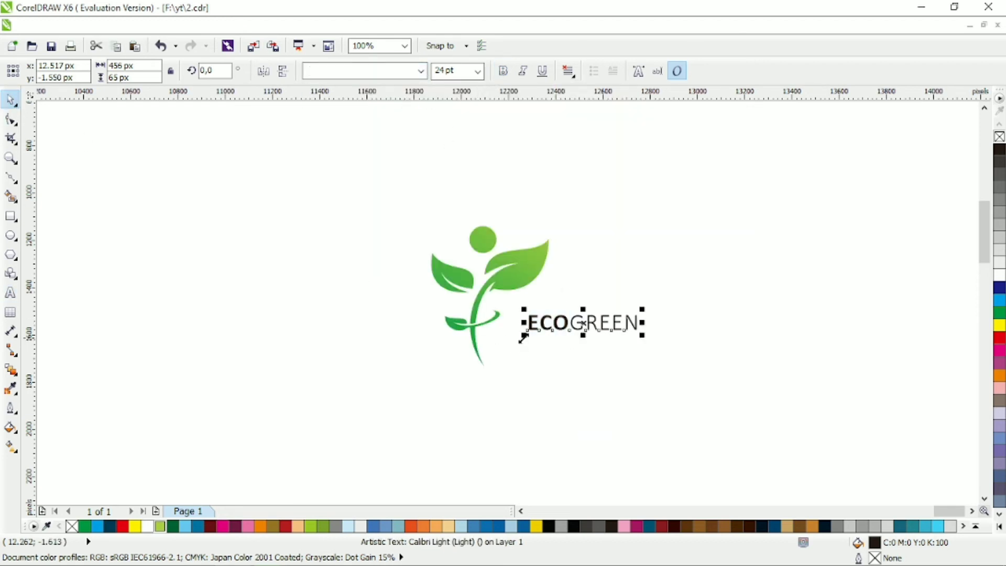
# Step: Enlarge the ECOGREEN text to about 39.647 pt and position it just right of the tendril
pyautogui.click(504, 352)
pyautogui.click(628, 315)
pyautogui.moveTo(643, 309); pyautogui.dragTo(692, 281)
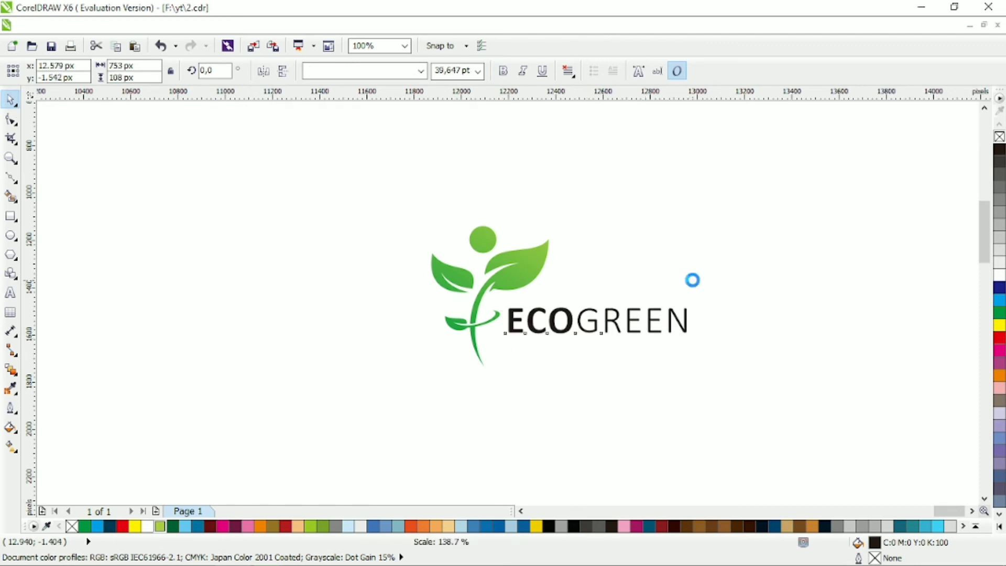
pyautogui.click(668, 311)
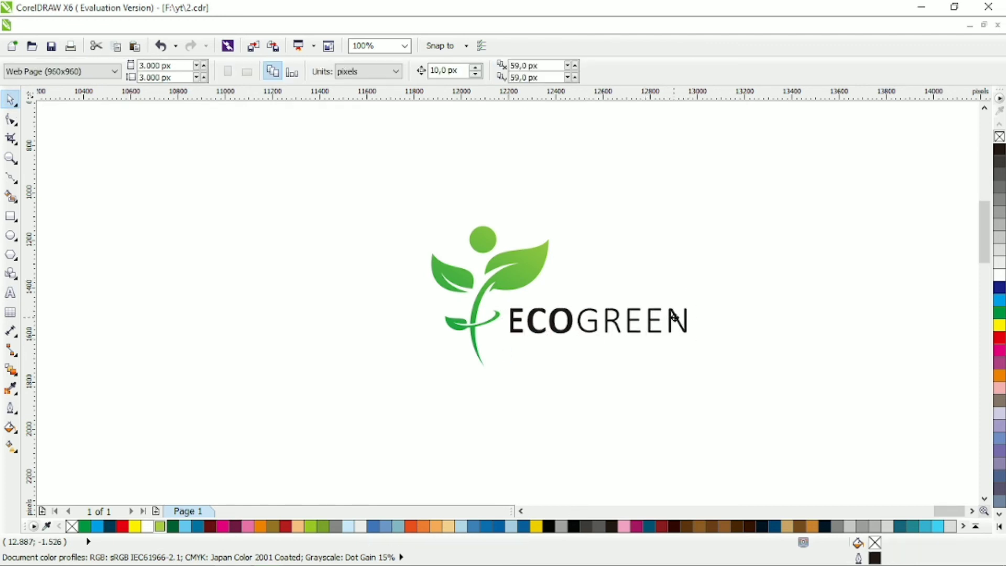
pyautogui.click(674, 322)
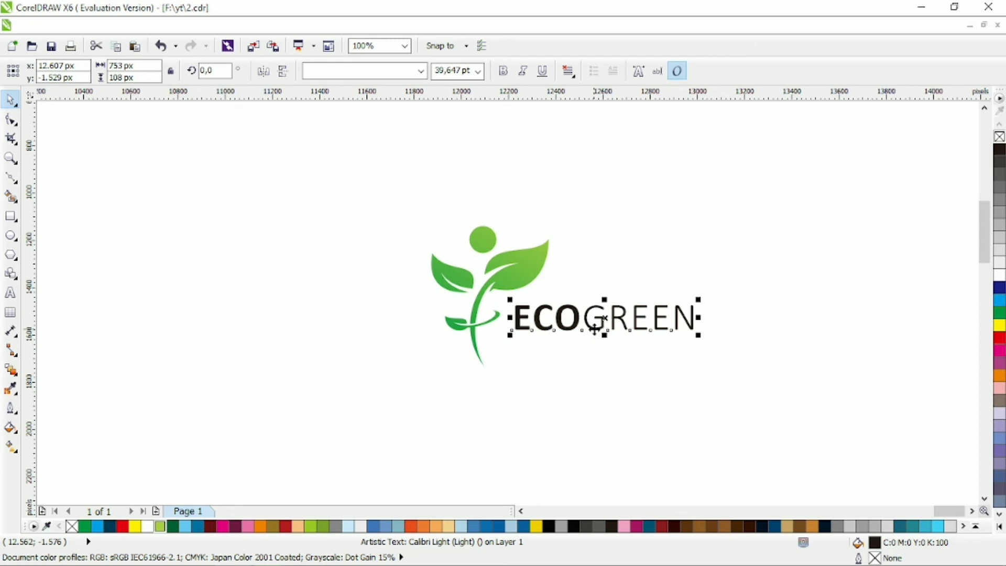
# Step: Duplicate the ECOGREEN text directly below and replace the copy's wording with LOGO DESIGN
pyautogui.moveTo(594, 329); pyautogui.dragTo(594, 367)
pyautogui.rightClick(594, 368)
pyautogui.doubleClick(588, 365)
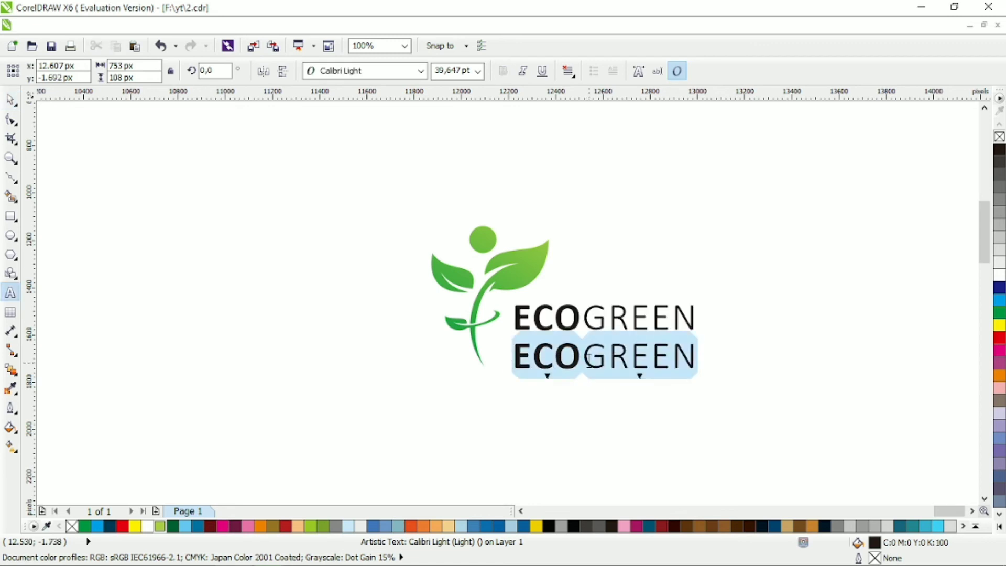
pyautogui.write('LOGO DE')
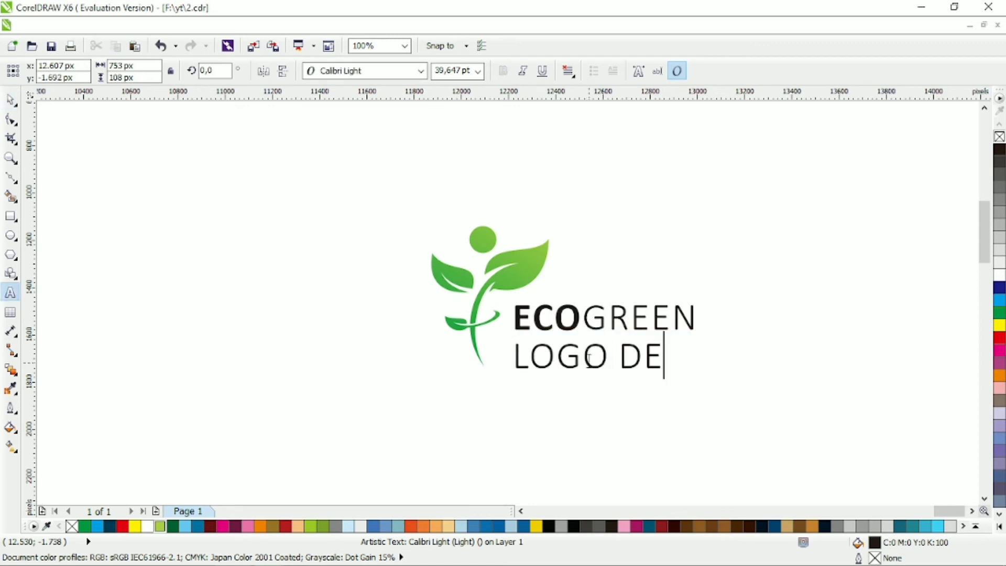
pyautogui.write('SIGN')
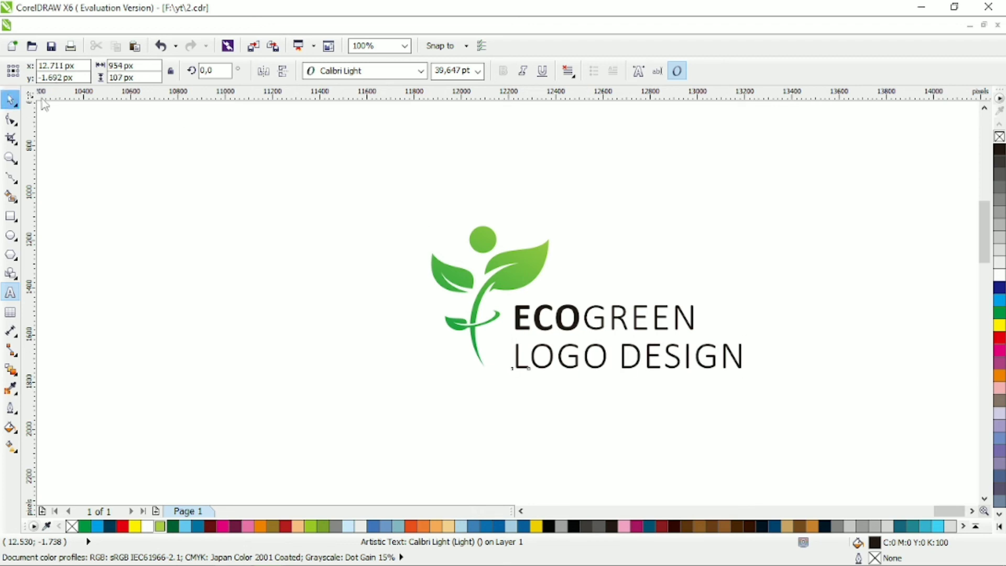
# Step: Set the LOGO DESIGN text's font to Calibri
pyautogui.click(11, 100)
pyautogui.click(421, 71)
pyautogui.click(407, 103)
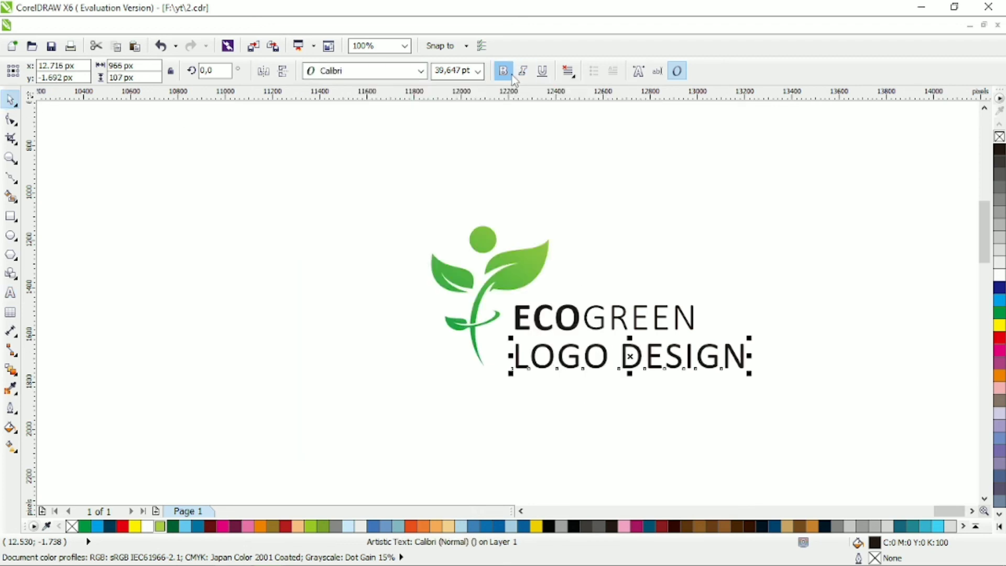
# Step: Make the LOGO DESIGN text bold, reduce it to about 8.781 pt, and widen its letter spacing to about 471 px overall
pyautogui.click(503, 70)
pyautogui.moveTo(755, 376); pyautogui.dragTo(621, 354)
pyautogui.click(11, 119)
pyautogui.press('space')
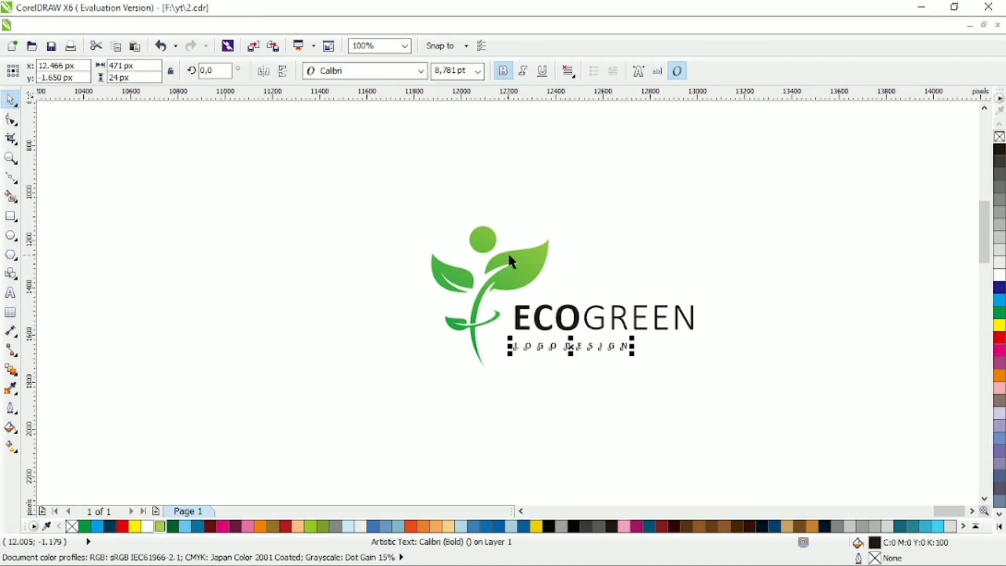
# Step: Rotate the whole plant symbol with its circle about 7.3° counterclockwise
pyautogui.click(511, 259)
pyautogui.click(532, 250)
pyautogui.moveTo(558, 234); pyautogui.dragTo(538, 246)
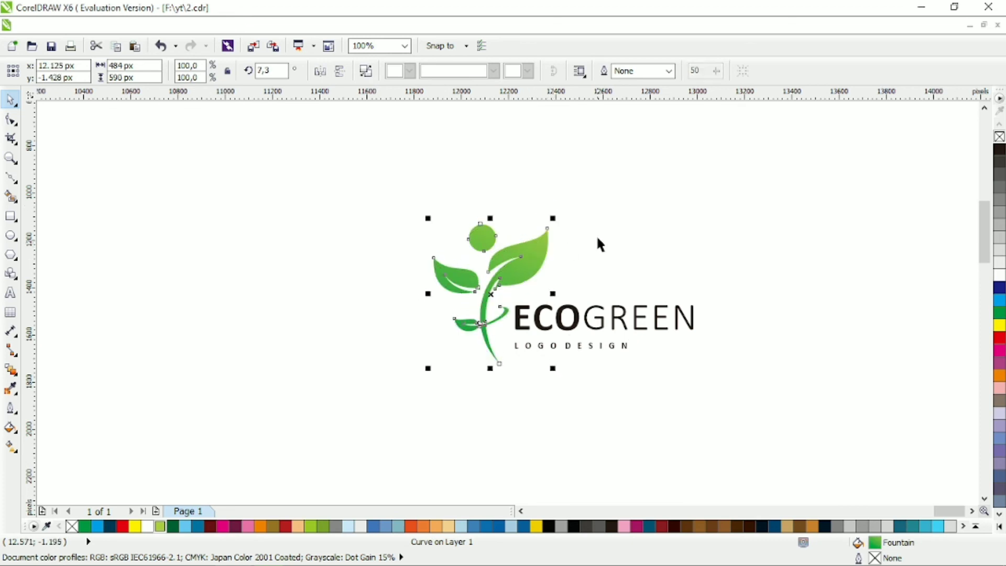
pyautogui.click(598, 234)
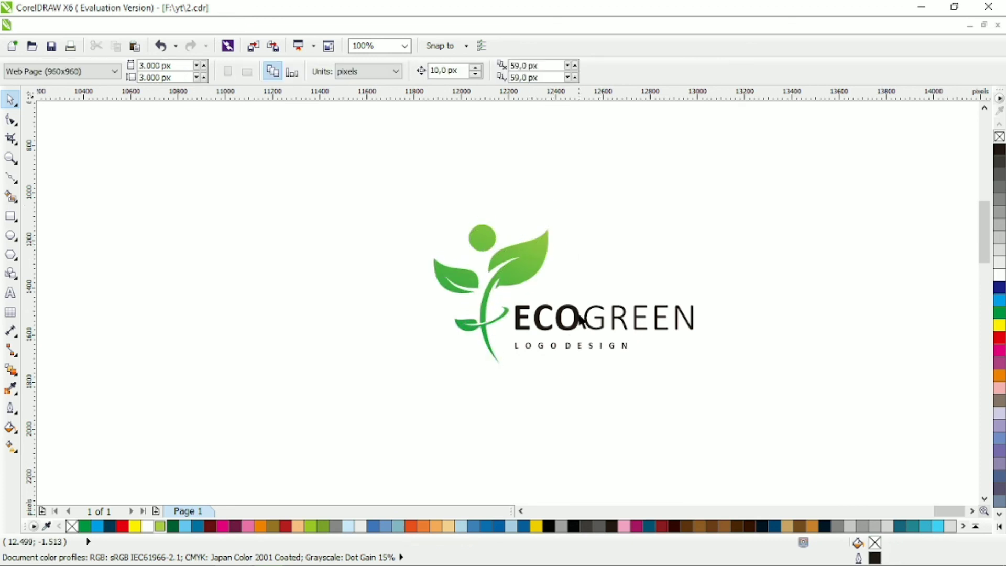
# Step: Widen the letter spacing of the LOGO DESIGN text slightly further beneath ECOGREEN
pyautogui.click(616, 348)
pyautogui.press('F10')
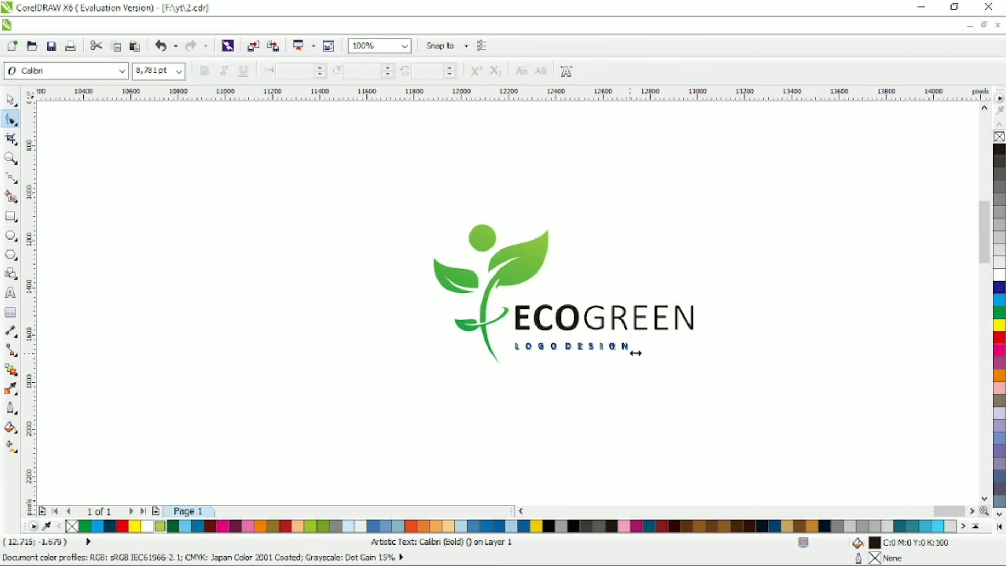
pyautogui.moveTo(636, 353); pyautogui.dragTo(650, 353)
pyautogui.click(11, 98)
pyautogui.click(533, 379)
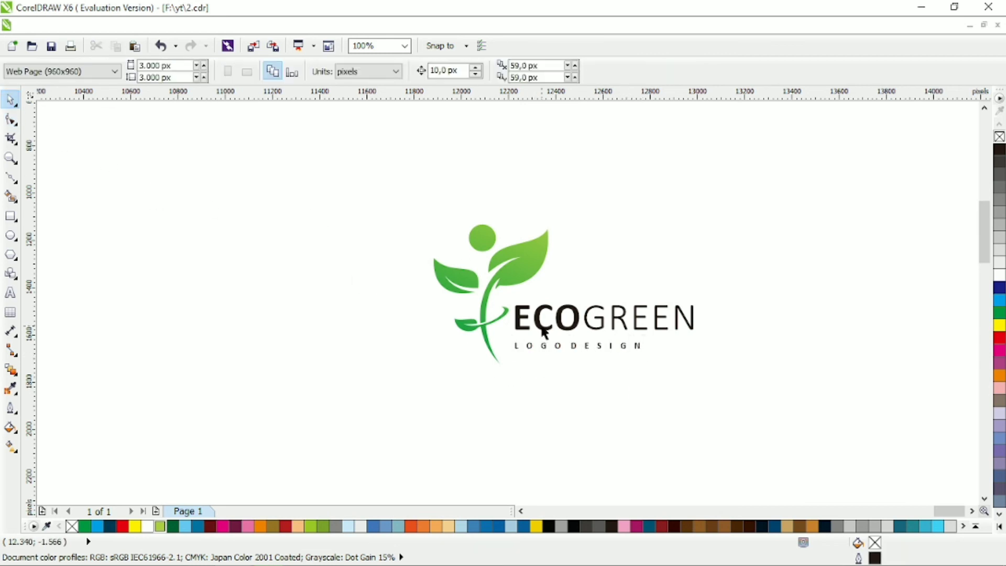
# Step: Move ECOGREEN slightly down toward LOGO DESIGN and fill both text lines with dark green
pyautogui.click(544, 332)
pyautogui.moveTo(759, 281); pyautogui.dragTo(460, 390)
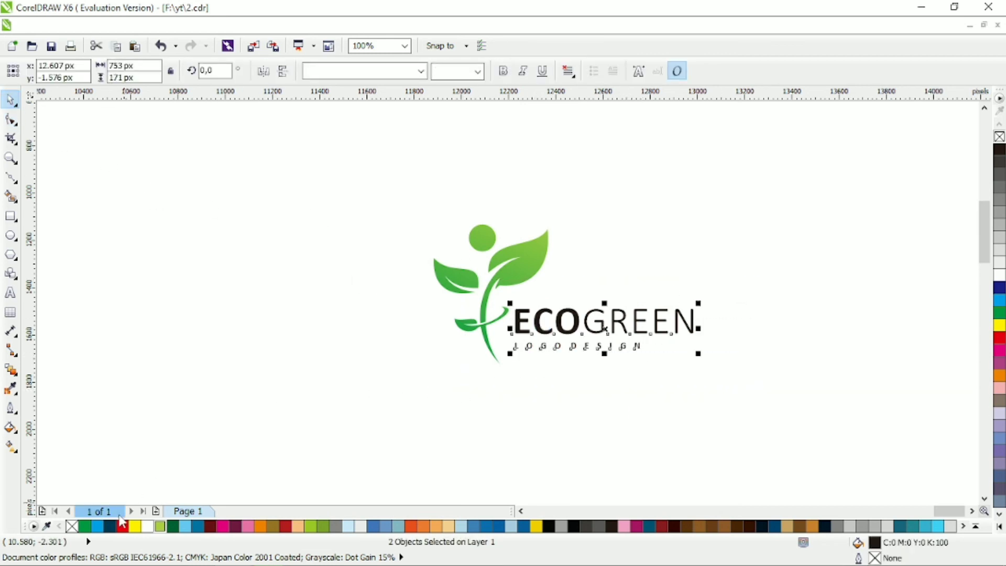
pyautogui.click(173, 526)
pyautogui.click(247, 411)
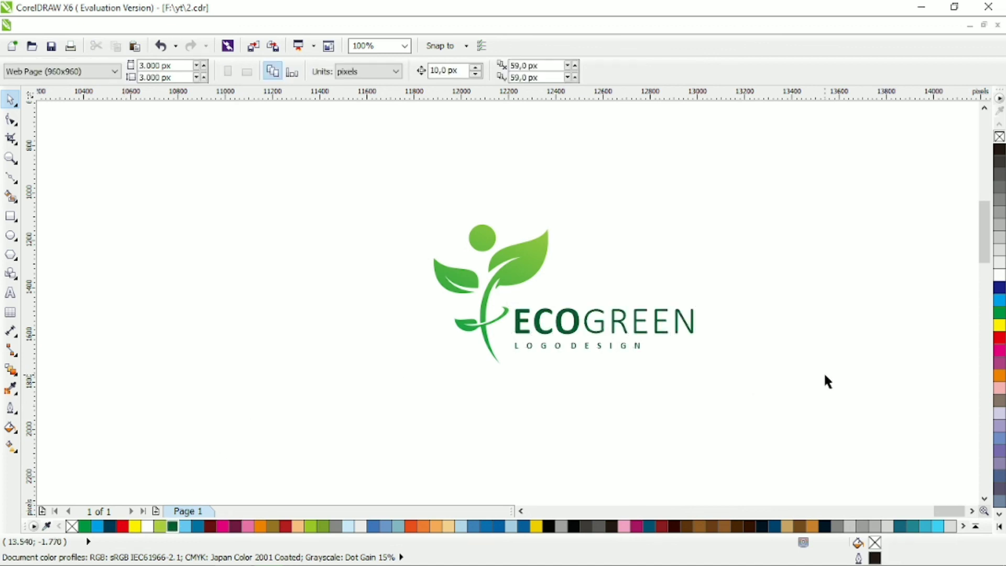